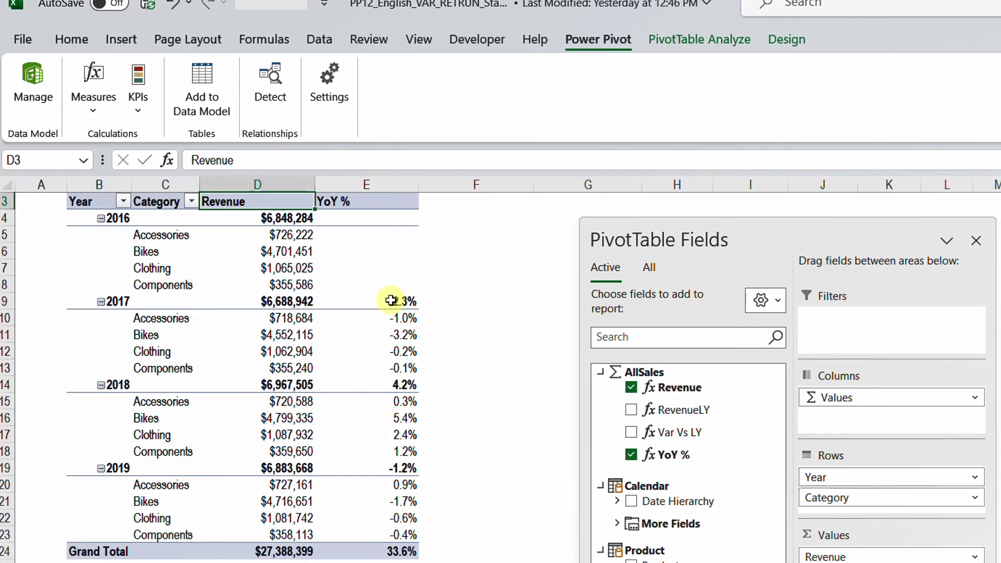
{"action": "mouse_move", "coordinate": [383, 416]}
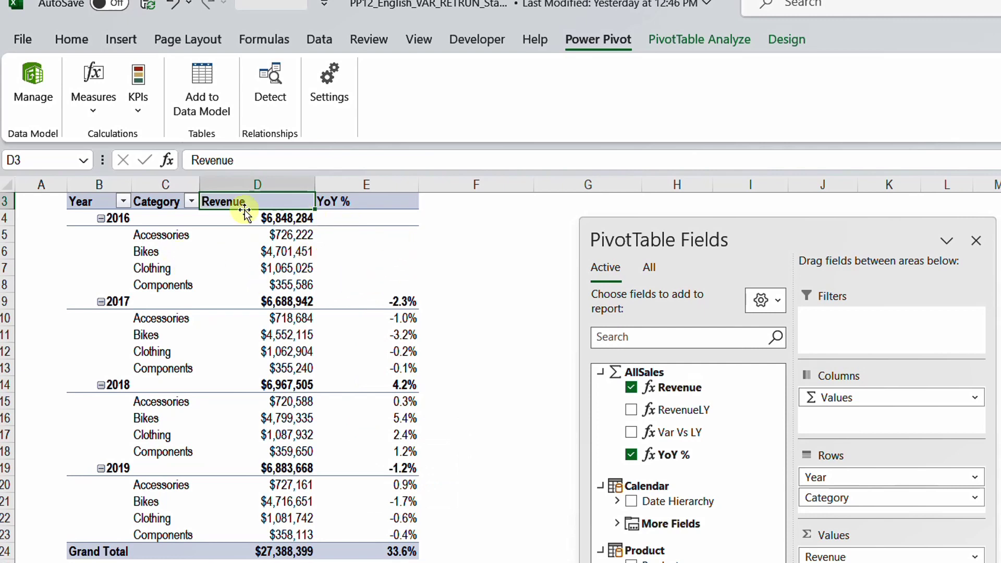
{"action": "mouse_move", "coordinate": [254, 279]}
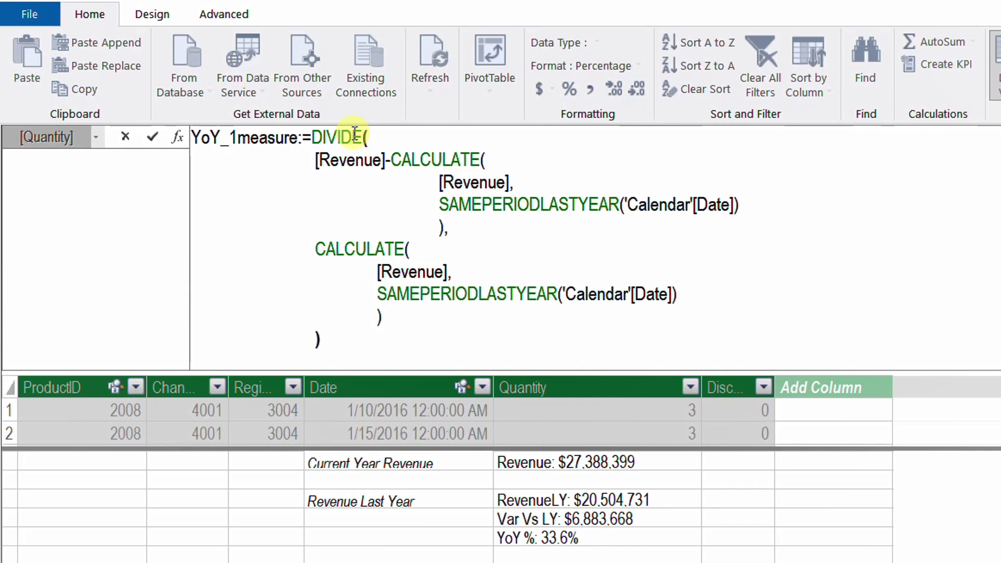
Step: Highlight the numerator and denominator CALCULATE blocks of the YoY_1measure DIVIDE formula
{"action": "left_click_drag", "start_coordinate": [316, 160], "coordinate": [450, 229]}
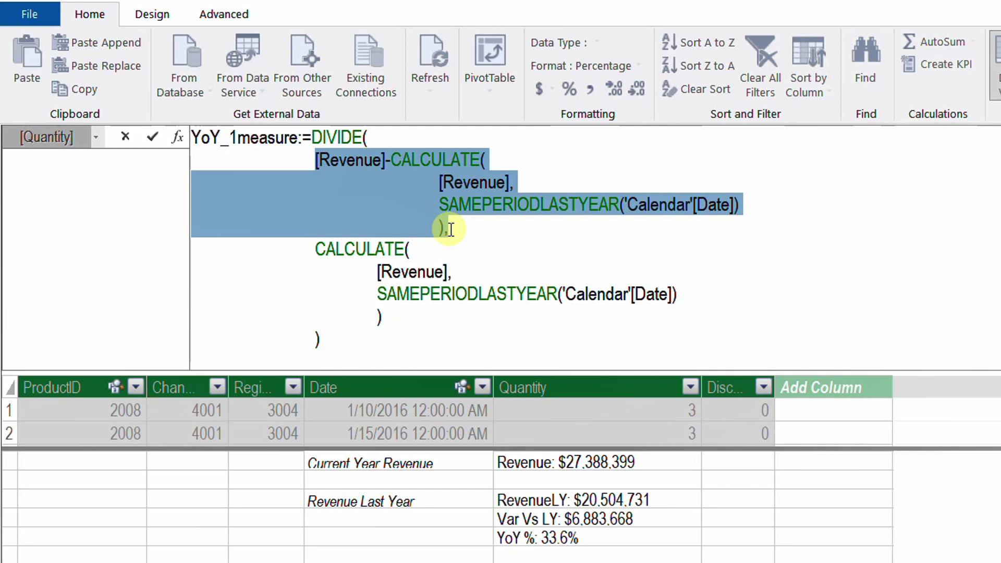
{"action": "left_click", "coordinate": [404, 162]}
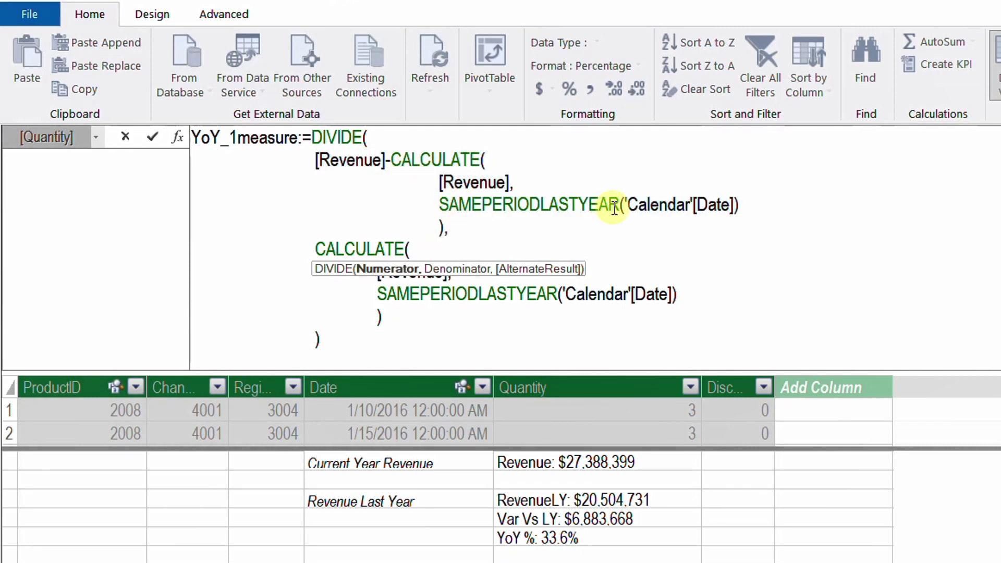
{"action": "left_click_drag", "start_coordinate": [312, 245], "coordinate": [680, 303]}
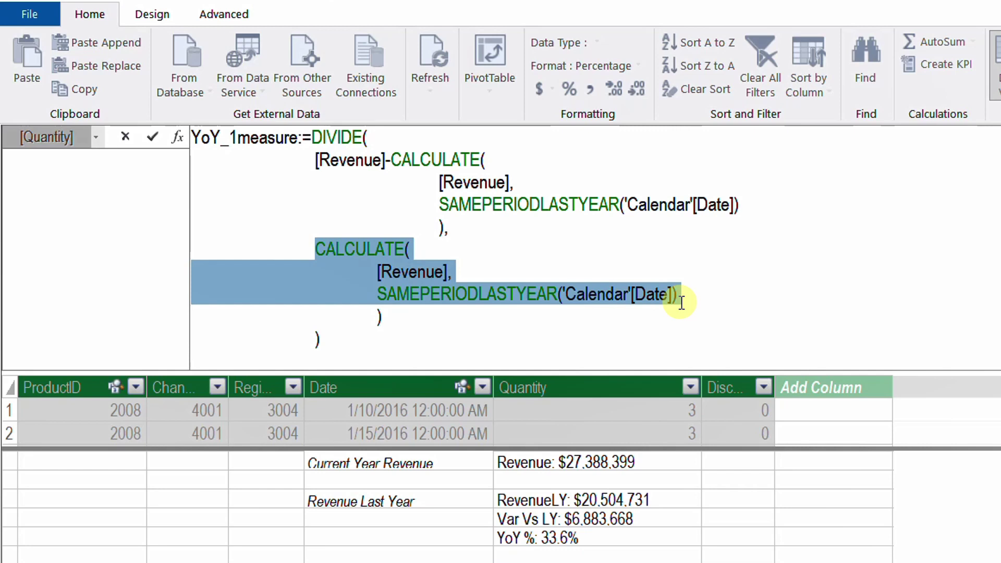
{"action": "left_click", "coordinate": [681, 302]}
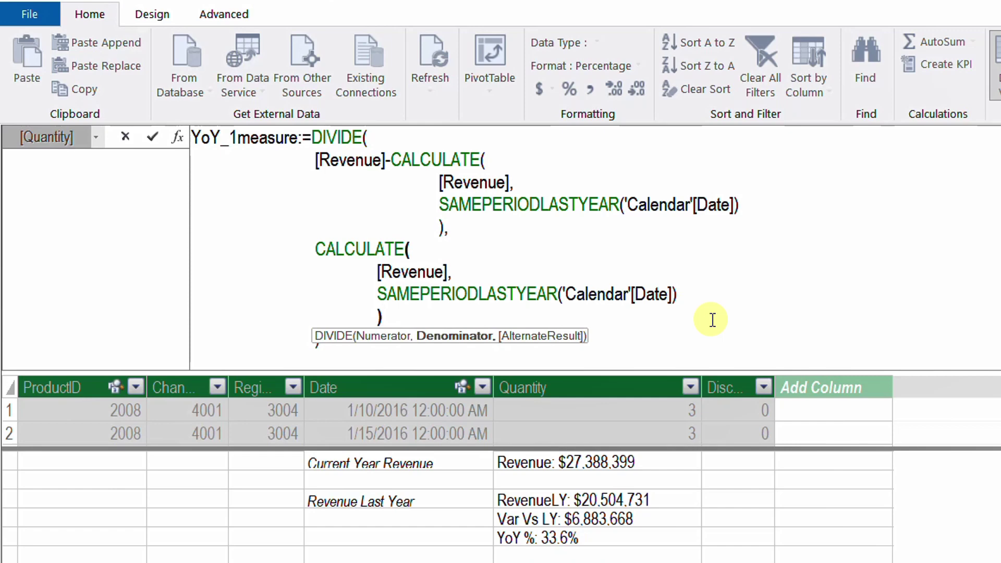
Step: Start a new measure YoY_VAR&RETURN:= with a VAR LYREVENUE = declaration
{"action": "key", "text": "Escape"}
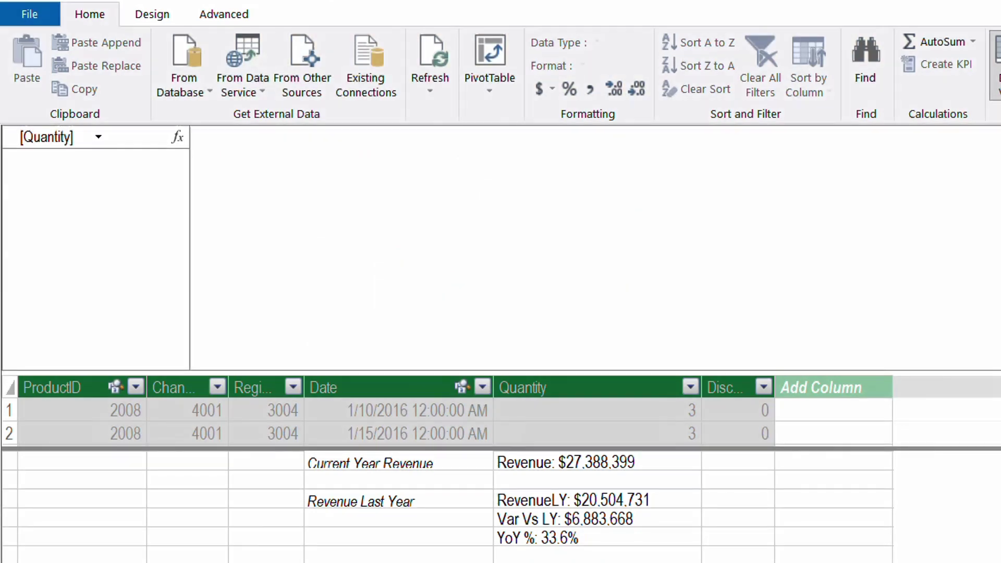
{"action": "type", "text": "YoY"}
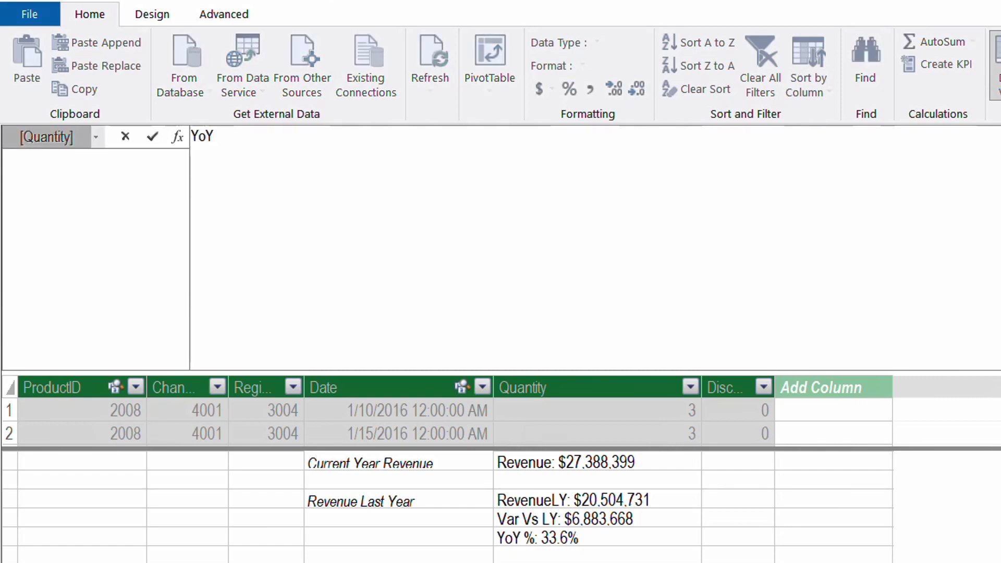
{"action": "type", "text": "_VAR&RETURN:="}
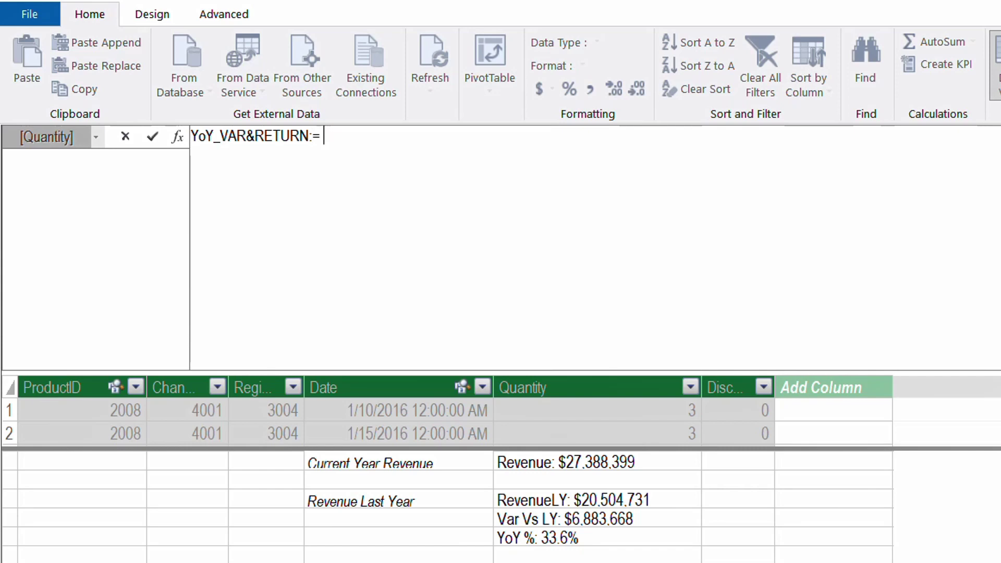
{"action": "type", "text": "var"}
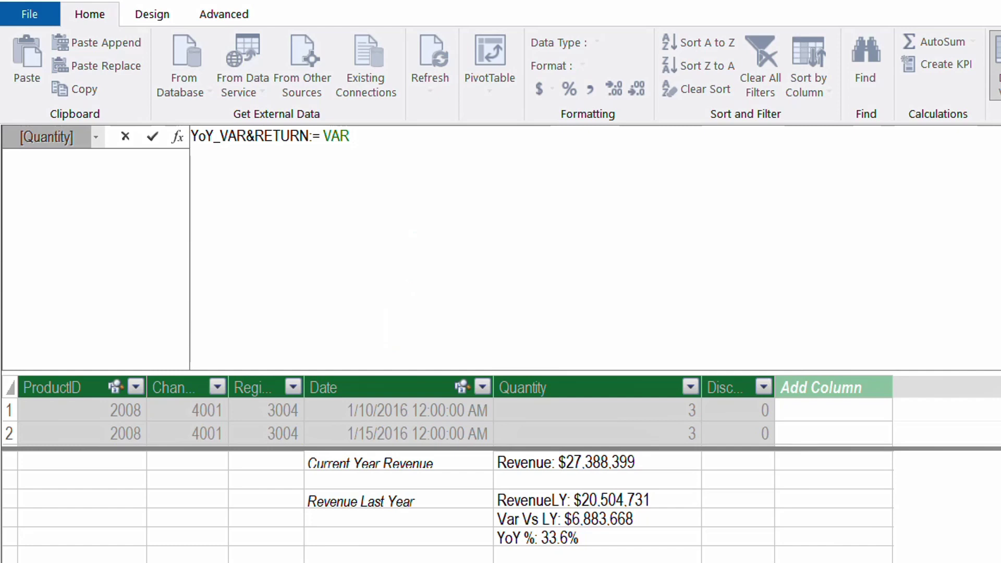
{"action": "type", "text": "LYREVENUE"}
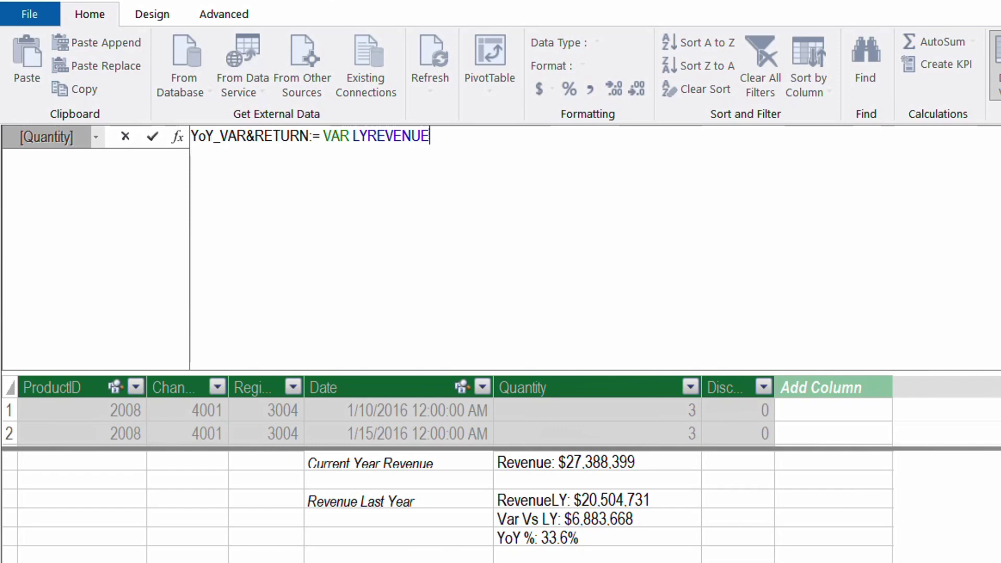
{"action": "type", "text": "="}
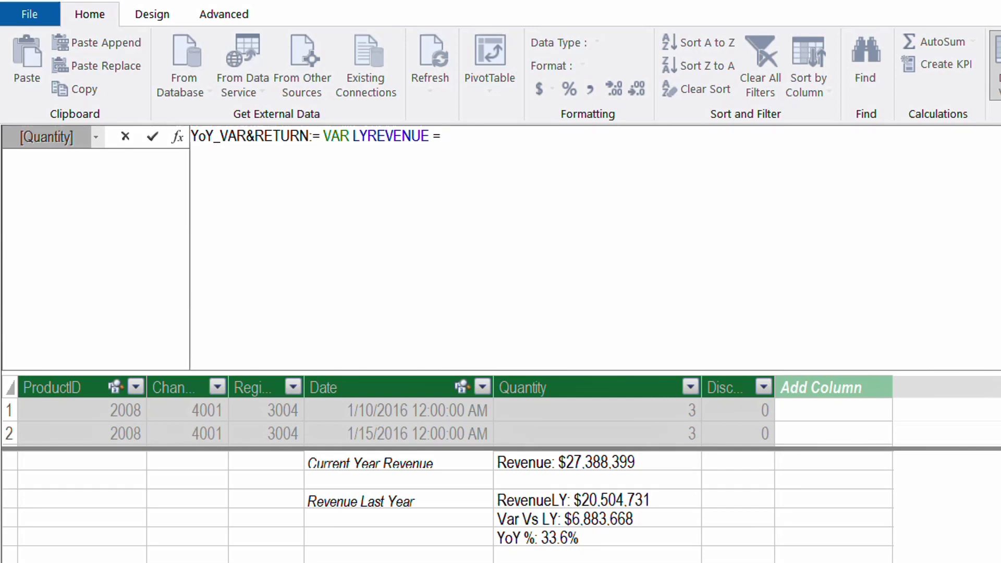
Step: Define LYREVENUE as CALCULATE([Revenue],SAMEPERIODLASTYEAR('Calendar'[Date])) and begin a new line
{"action": "type", "text": "CALCULATE("}
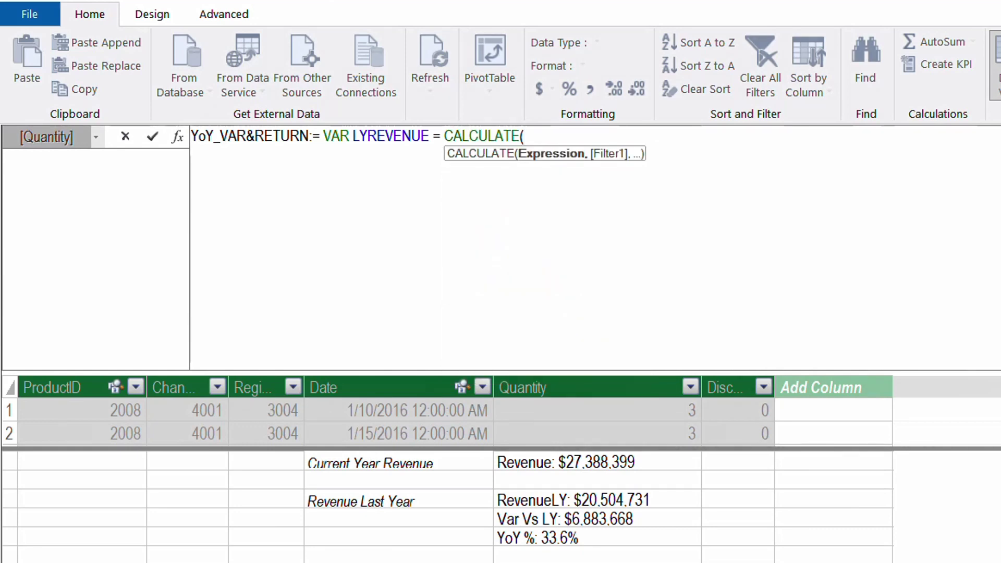
{"action": "type", "text": "["}
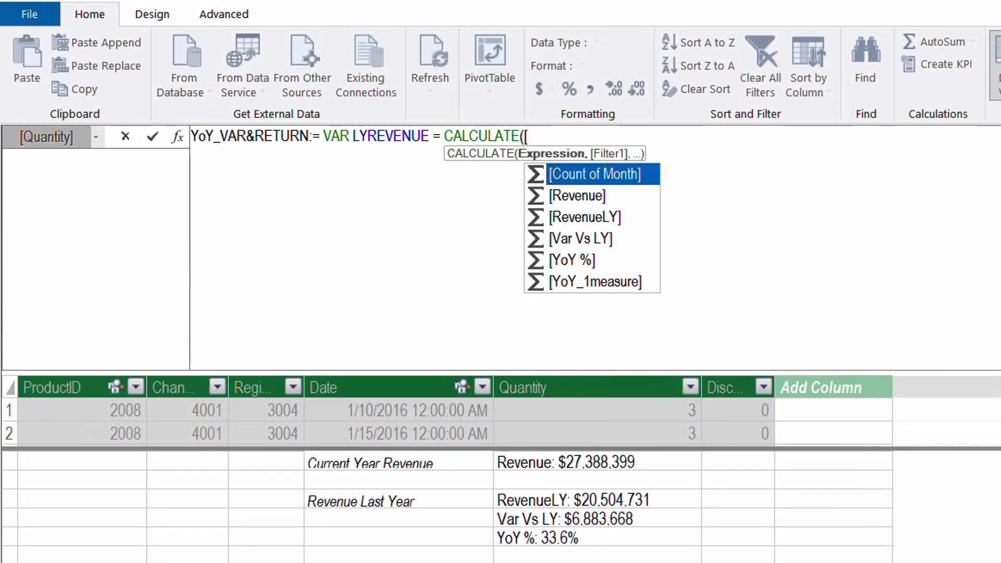
{"action": "key", "text": "Down"}
{"action": "key", "text": "Tab"}
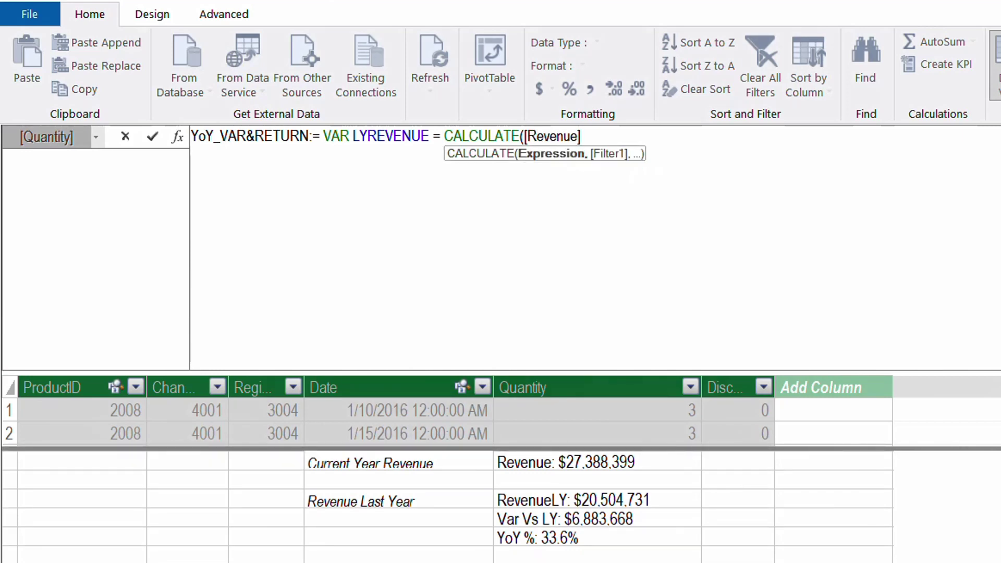
{"action": "type", "text": ","}
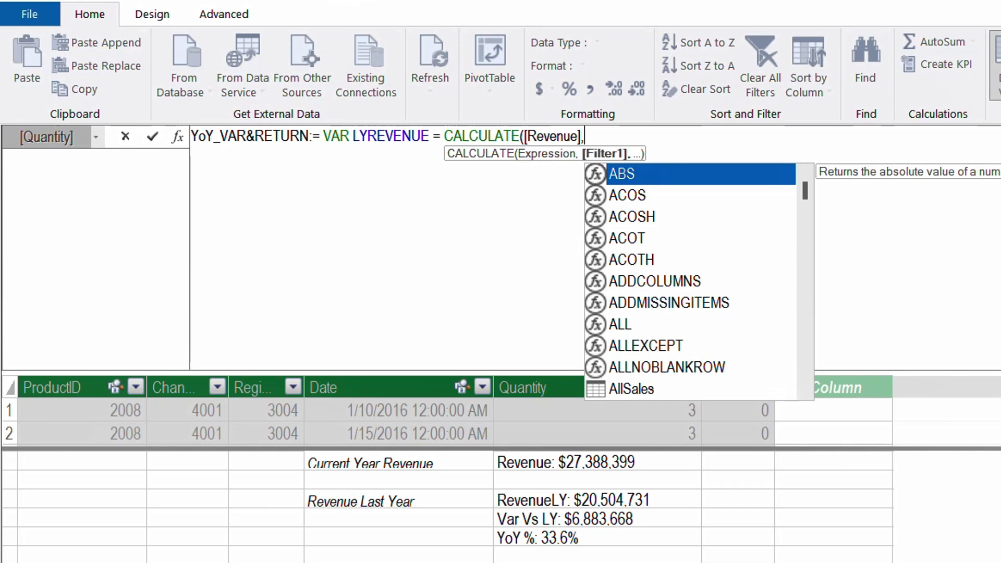
{"action": "type", "text": "SAMEPERIODLASTYEAR("}
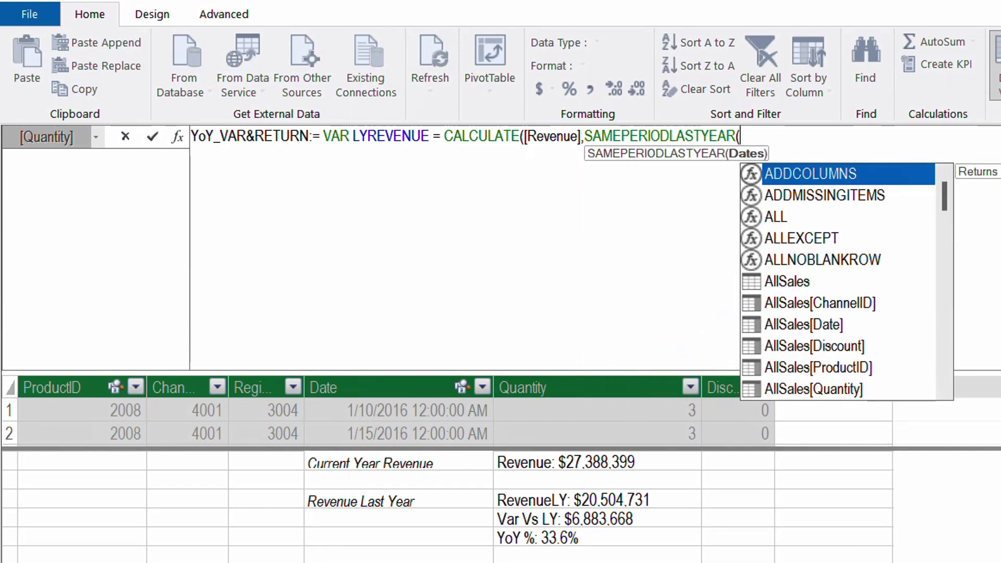
{"action": "type", "text": "Cal"}
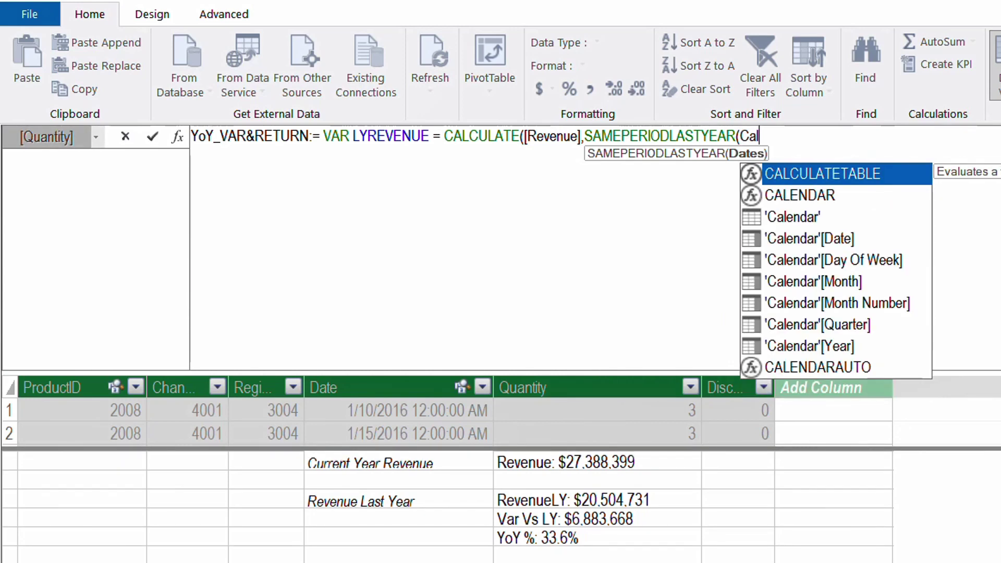
{"action": "key", "text": "Down"}
{"action": "key", "text": "Down"}
{"action": "key", "text": "Down"}
{"action": "key", "text": "Tab"}
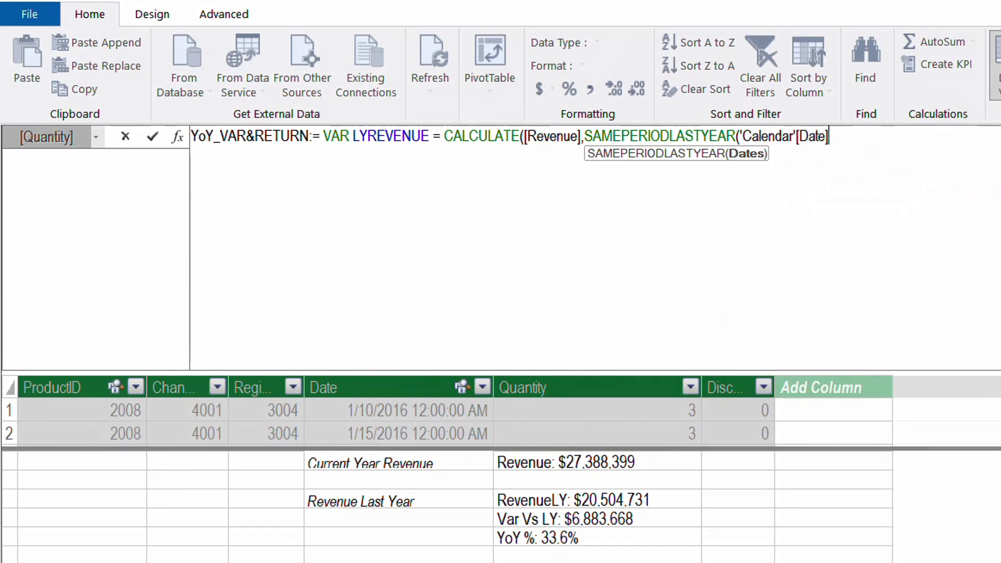
{"action": "type", "text": ")"}
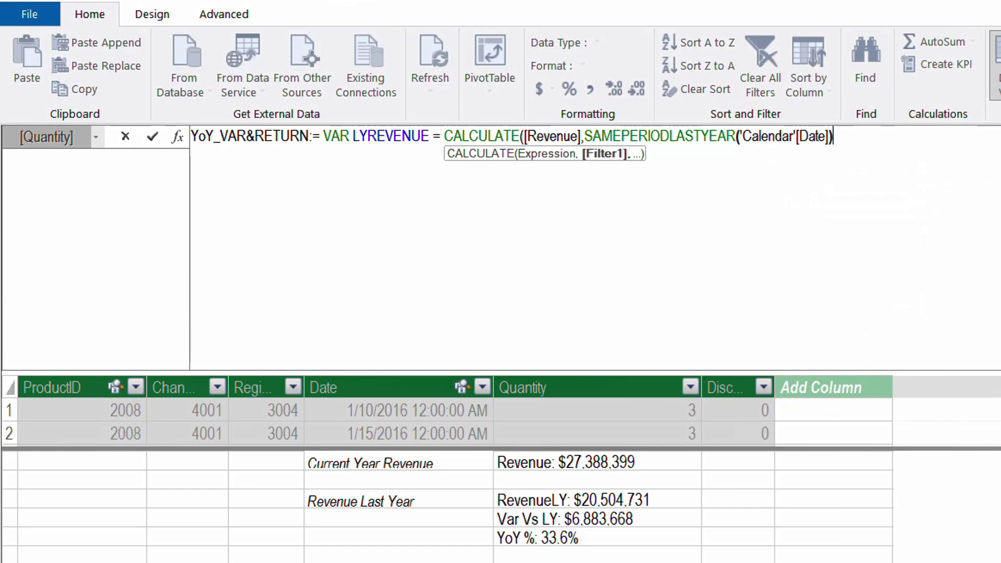
{"action": "type", "text": ")"}
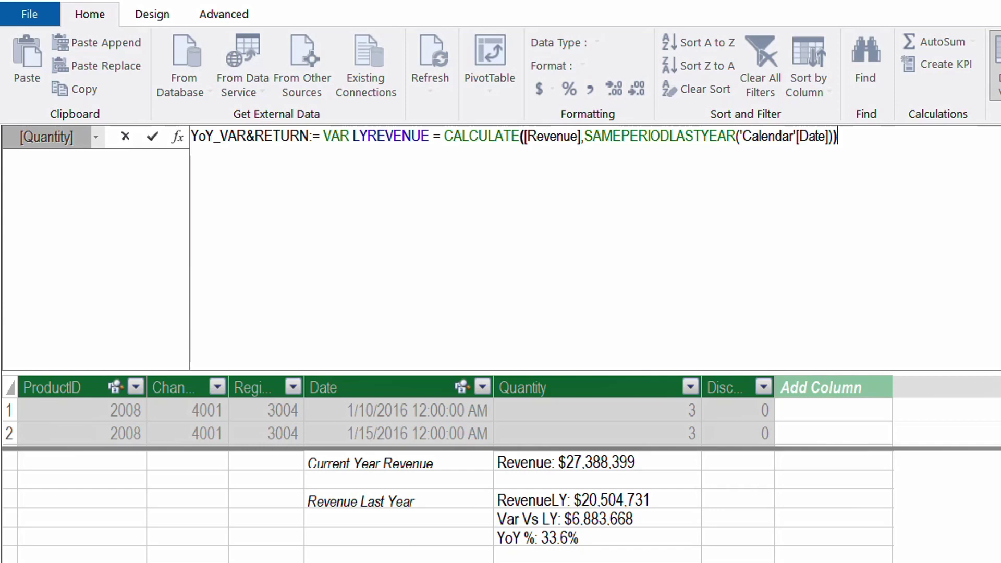
{"action": "key", "text": "shift+Return"}
Step: Add the line VAR DIFF = [Revenue] - LYREVENUE to the measure
{"action": "type", "text": "VAR DIFF "}
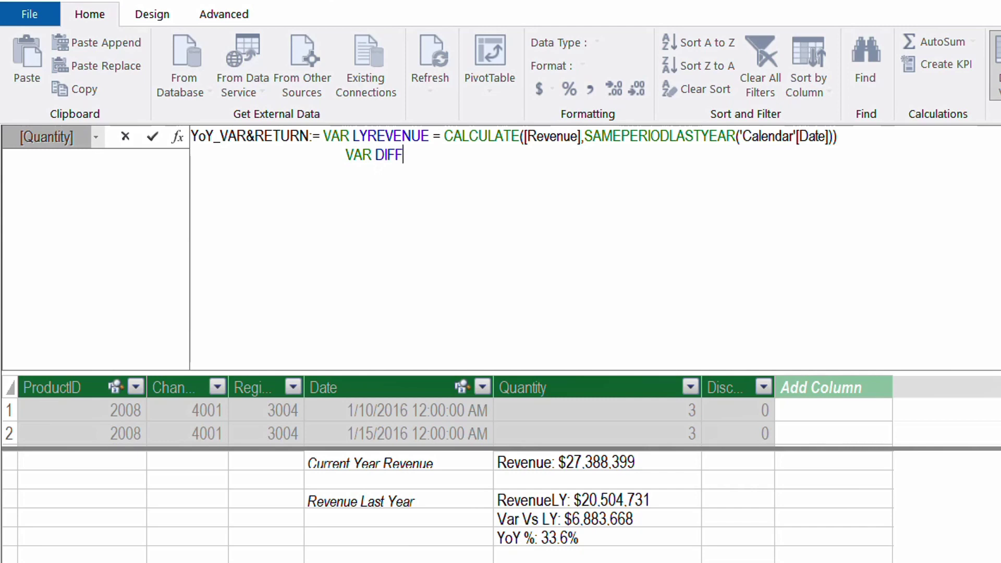
{"action": "type", "text": "= ["}
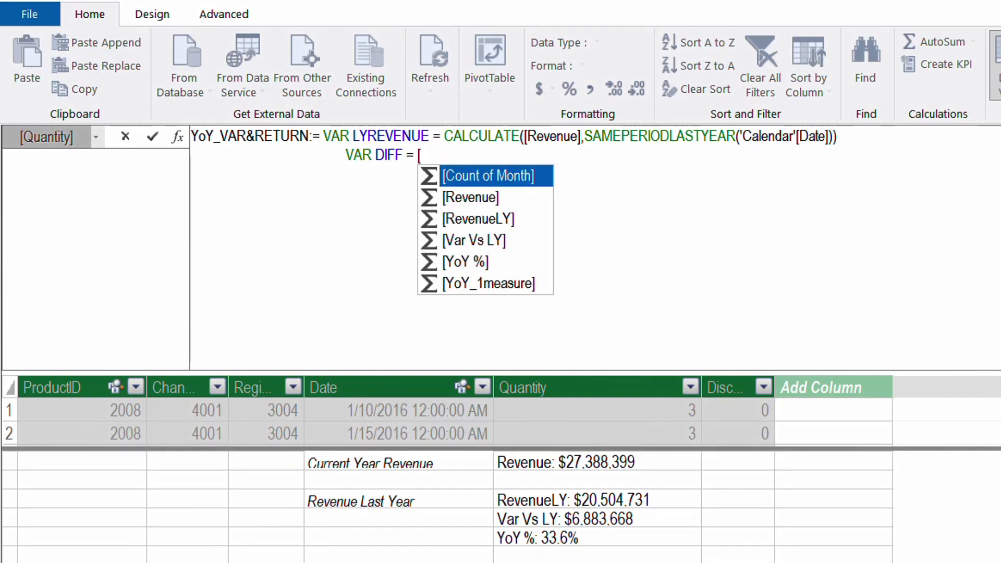
{"action": "key", "text": "Down"}
{"action": "key", "text": "Tab"}
{"action": "type", "text": "- "}
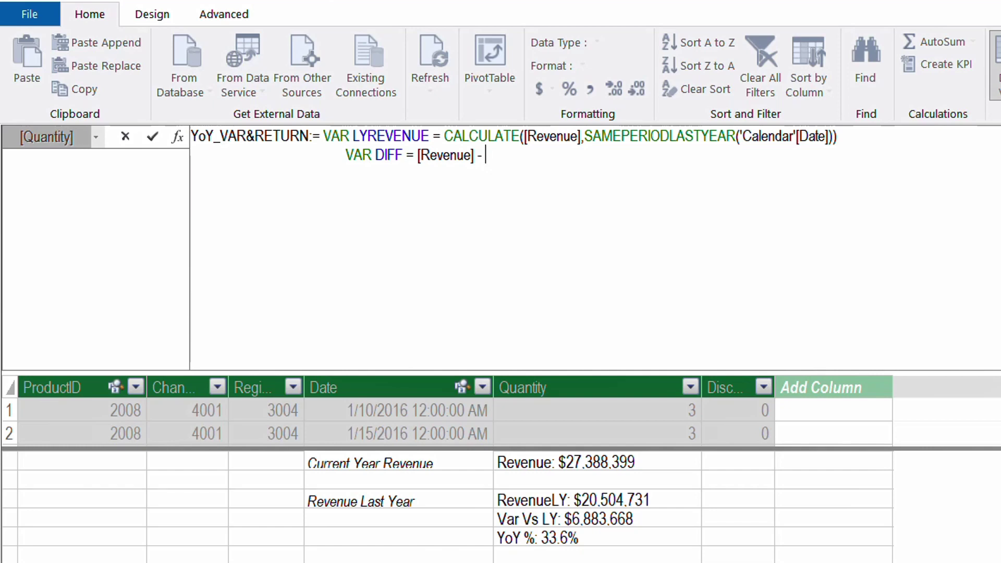
{"action": "type", "text": "LY"}
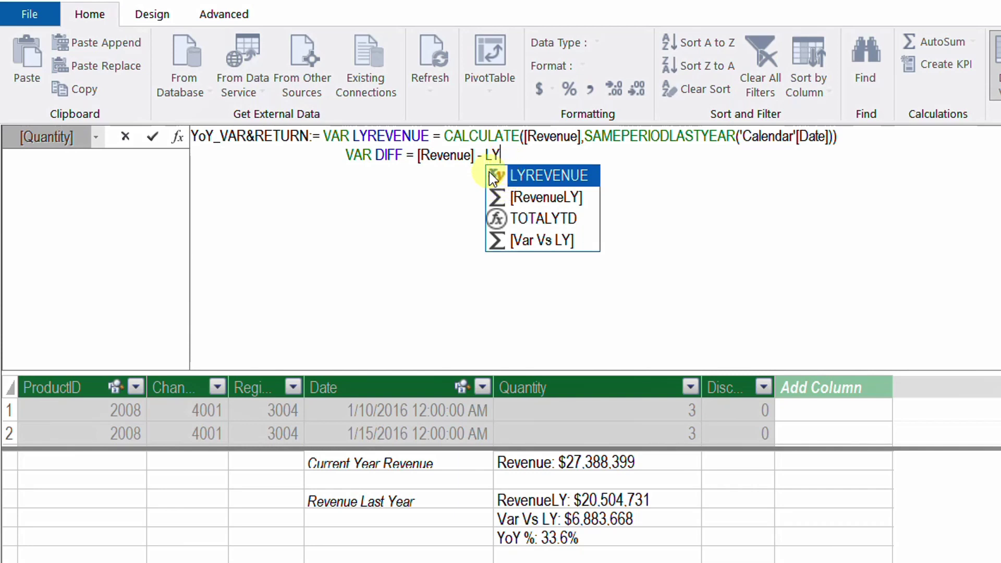
{"action": "double_click", "coordinate": [530, 177]}
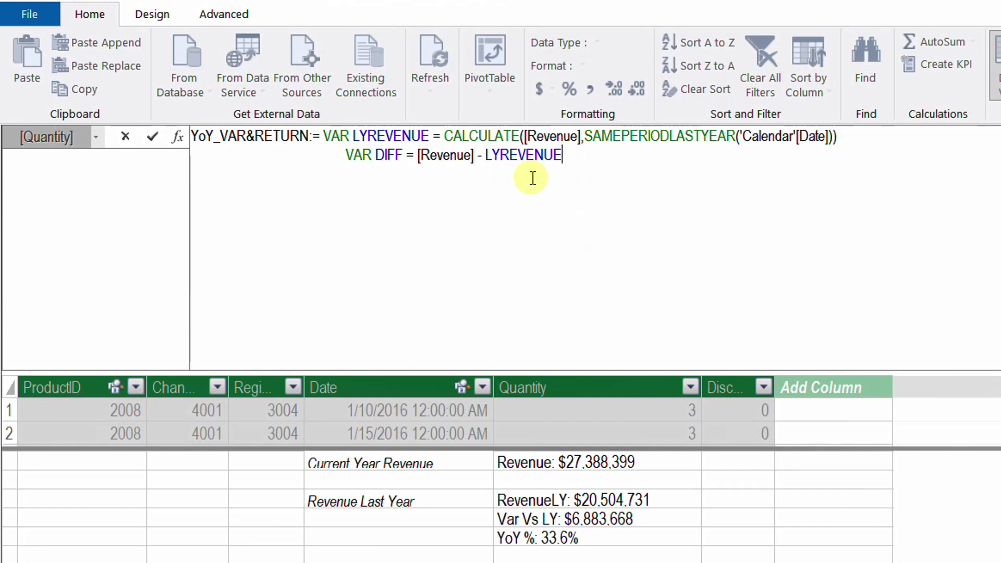
{"action": "key", "text": "shift+Return"}
Step: Add VAR YoY = DIVIDE(DIFF,LYREVENUE) as the third variable
{"action": "type", "text": "VAR YoY = DIVIDE("}
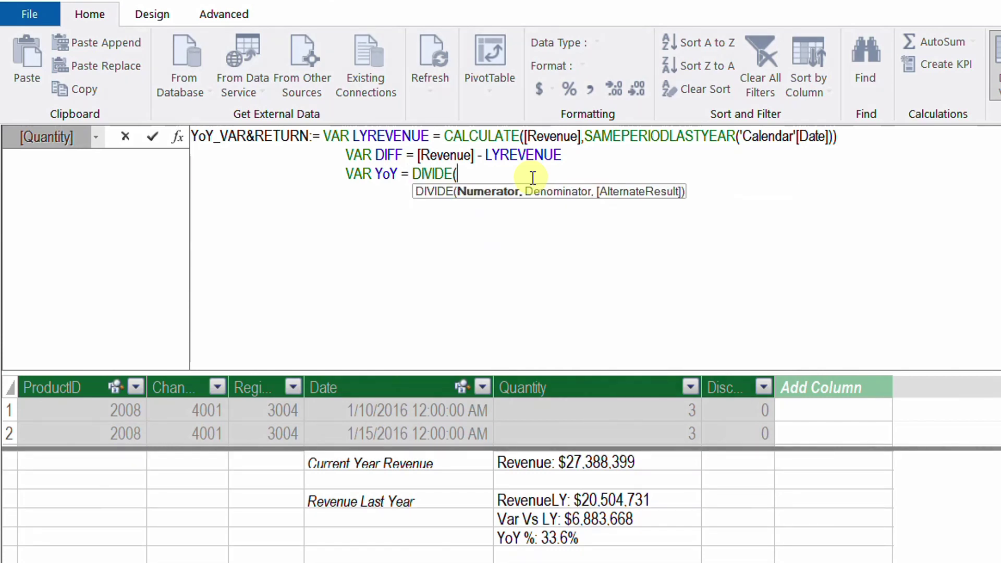
{"action": "type", "text": "Dif"}
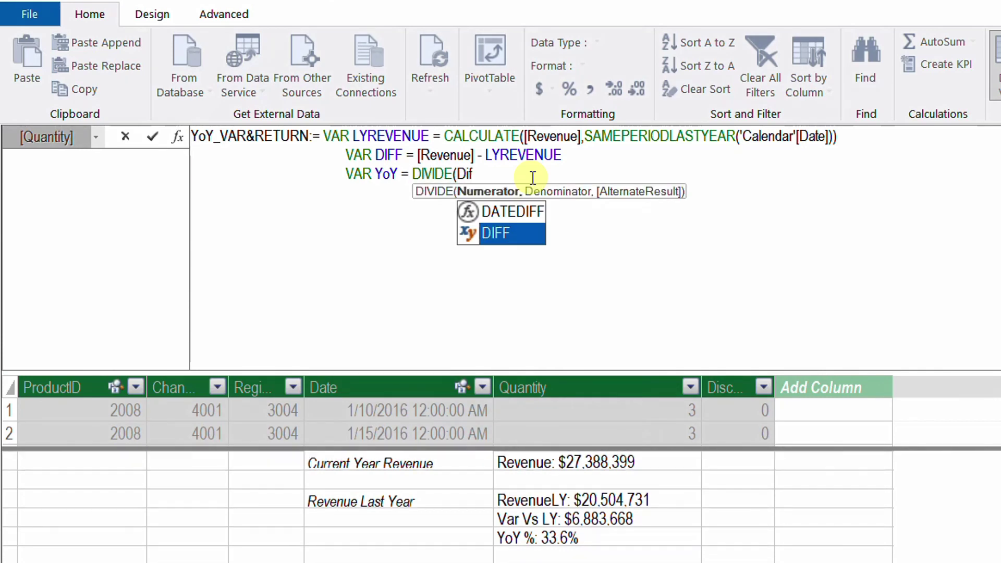
{"action": "key", "text": "Tab"}
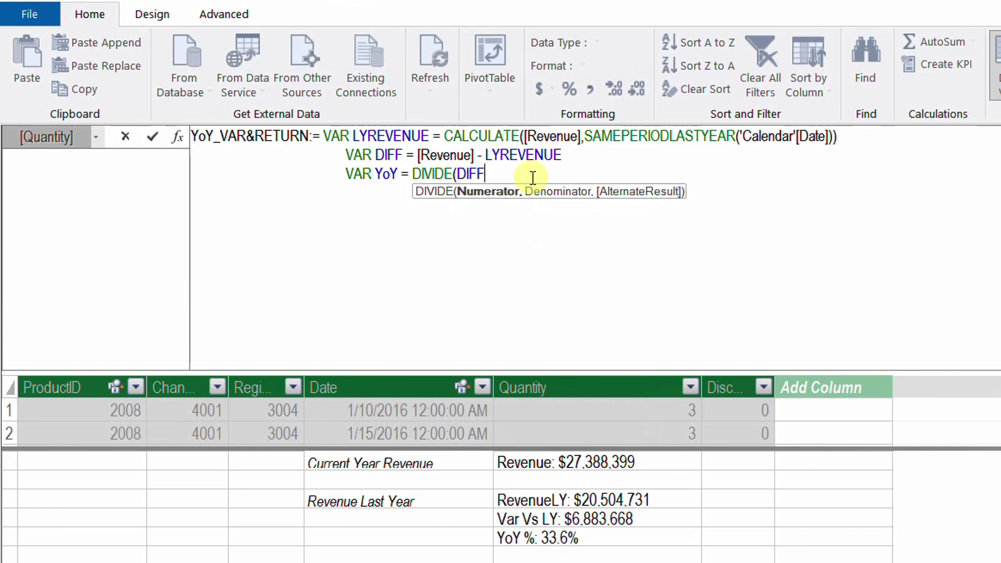
{"action": "type", "text": ","}
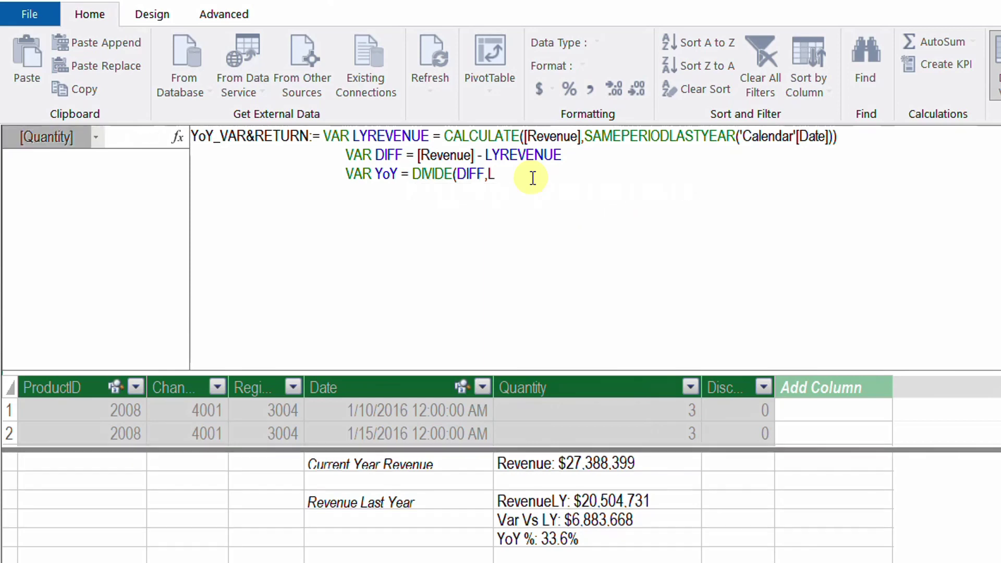
{"action": "type", "text": "LY"}
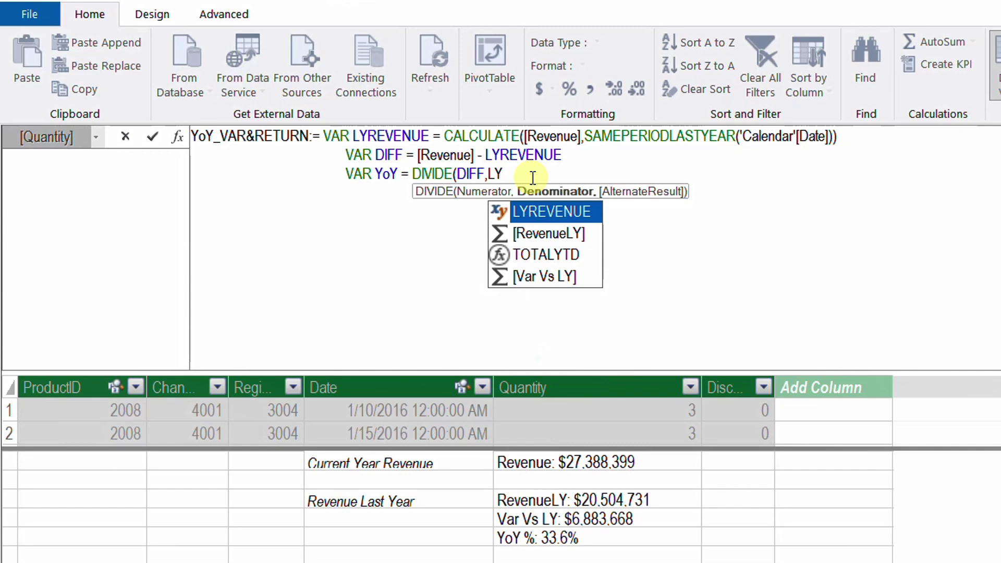
{"action": "key", "text": "Tab"}
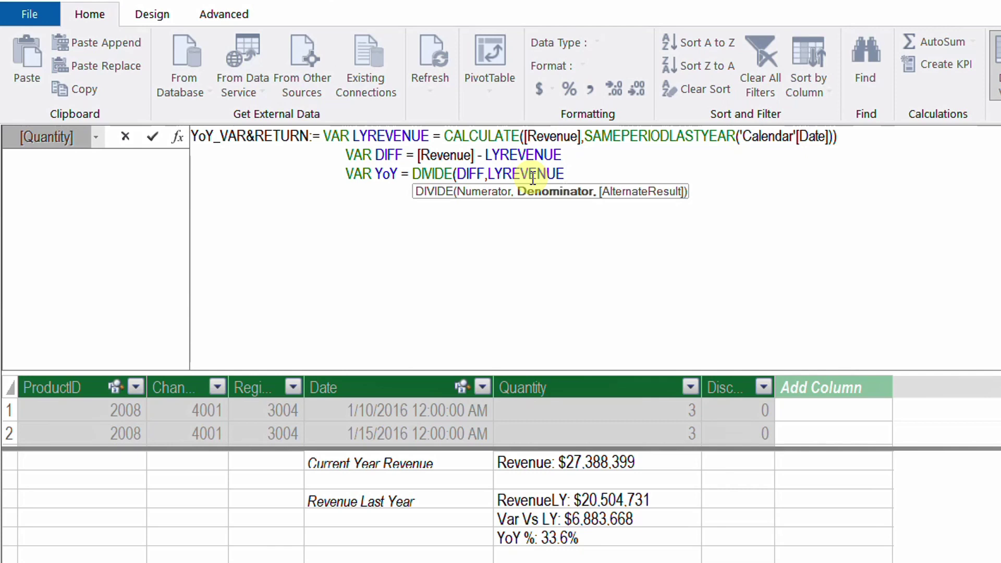
{"action": "type", "text": ")"}
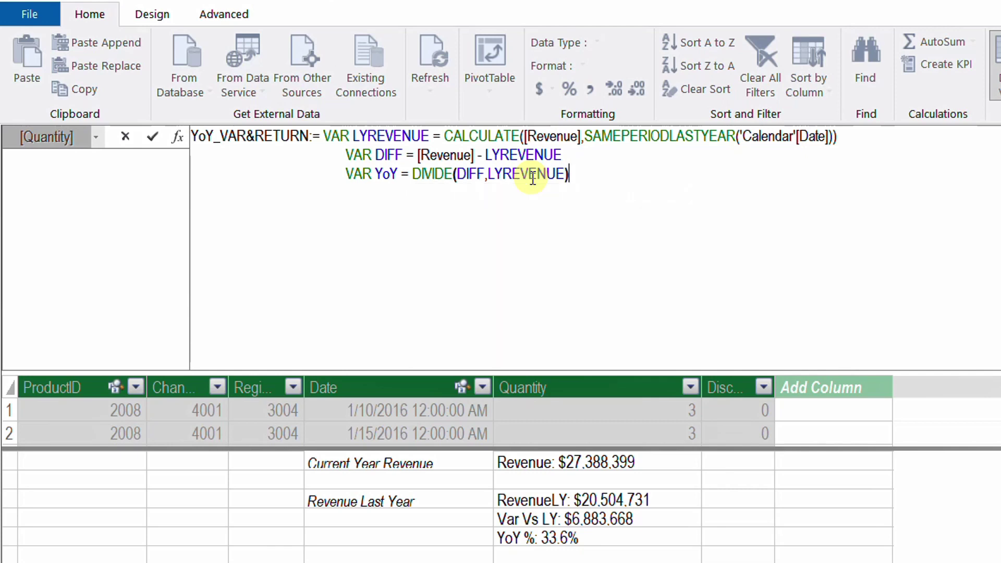
{"action": "key", "text": "shift+Return"}
Step: End the formula with RETURN YoY and commit the measure
{"action": "type", "text": "Return"}
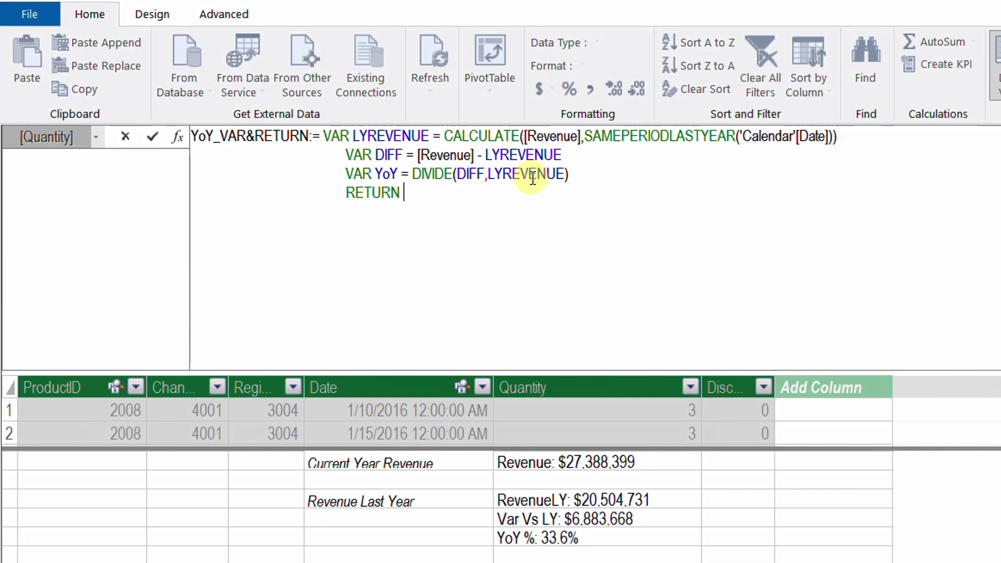
{"action": "type", "text": "YoY"}
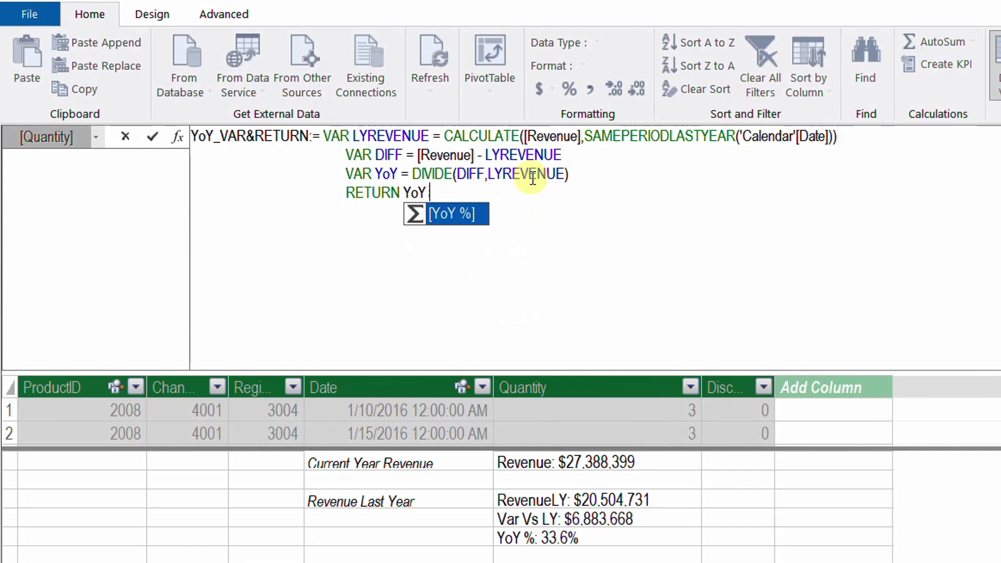
{"action": "key", "text": "BackSpace"}
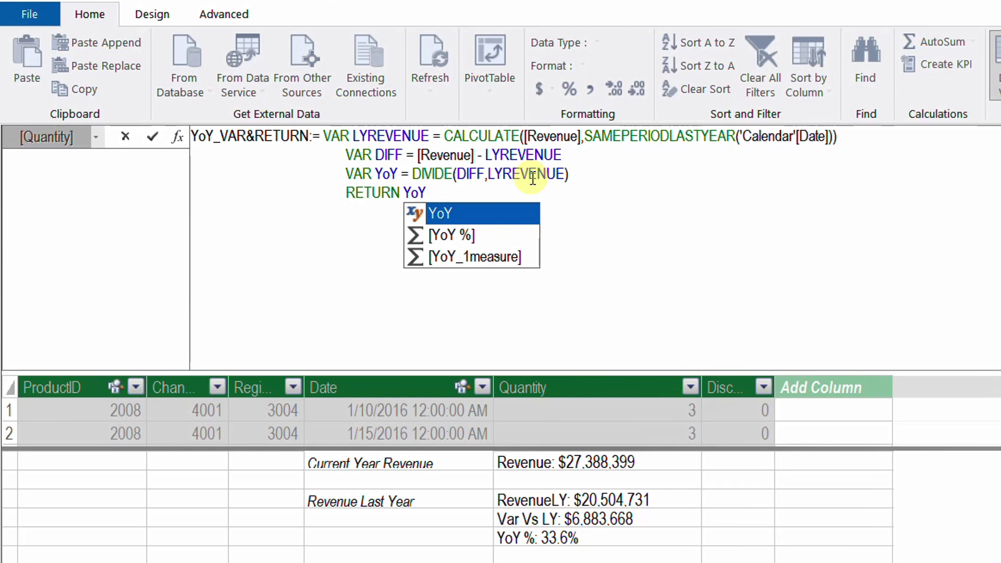
{"action": "left_click", "coordinate": [151, 135]}
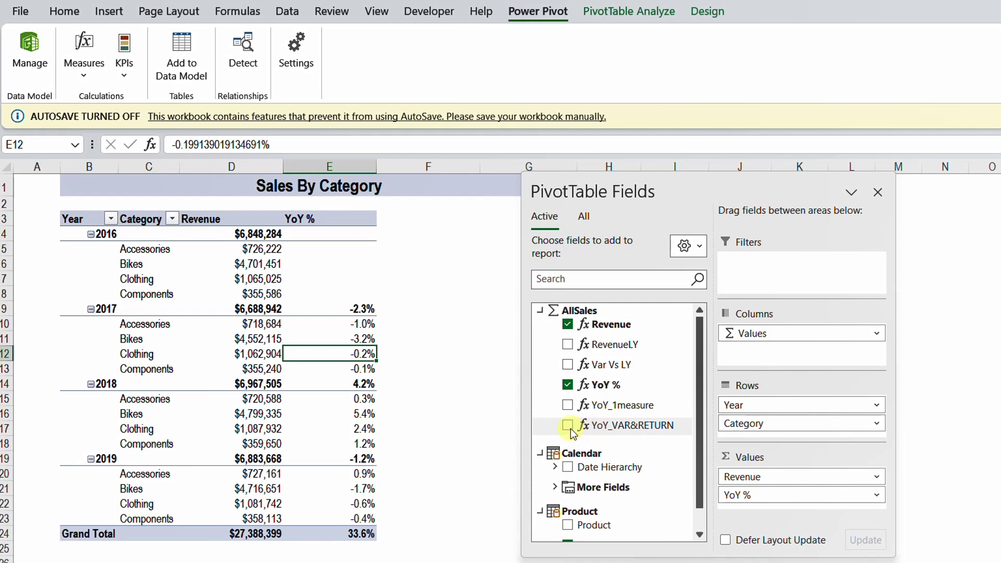
Step: Add YoY_VAR&RETURN to the Sales By Category pivot table beside YoY %
{"action": "left_click", "coordinate": [567, 425]}
{"action": "left_click_drag", "start_coordinate": [642, 183], "coordinate": [725, 186]}
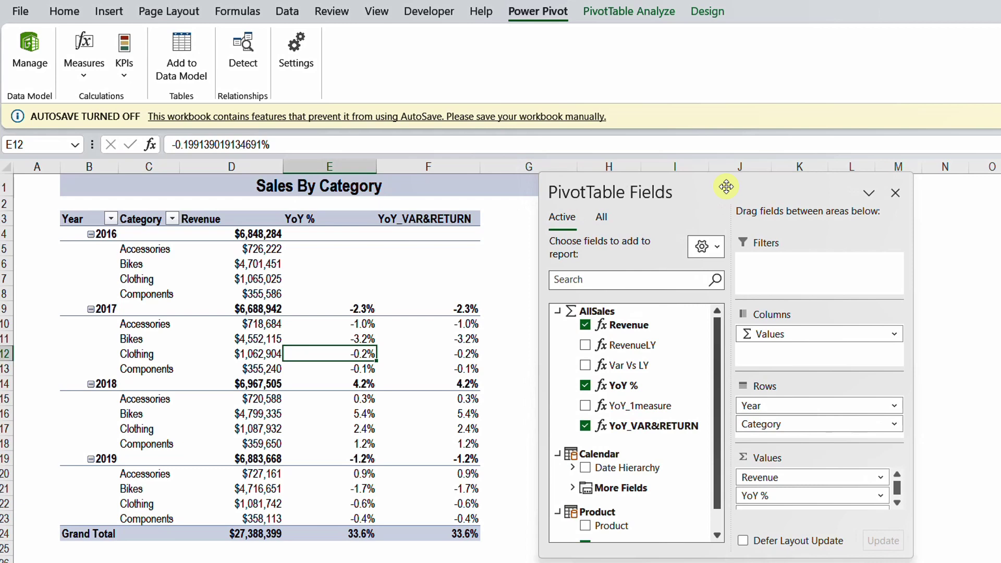
{"action": "key", "text": "ctrl+End"}
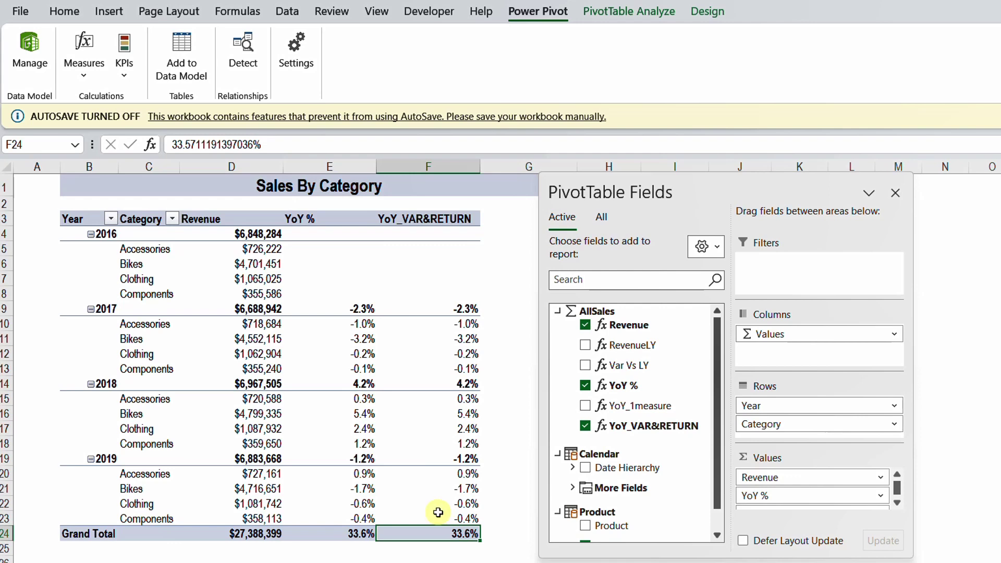
Step: Compare the 2017–2019 and Grand Total YoY_VAR&RETURN values with YoY % (33.6%)
{"action": "left_click", "coordinate": [473, 459]}
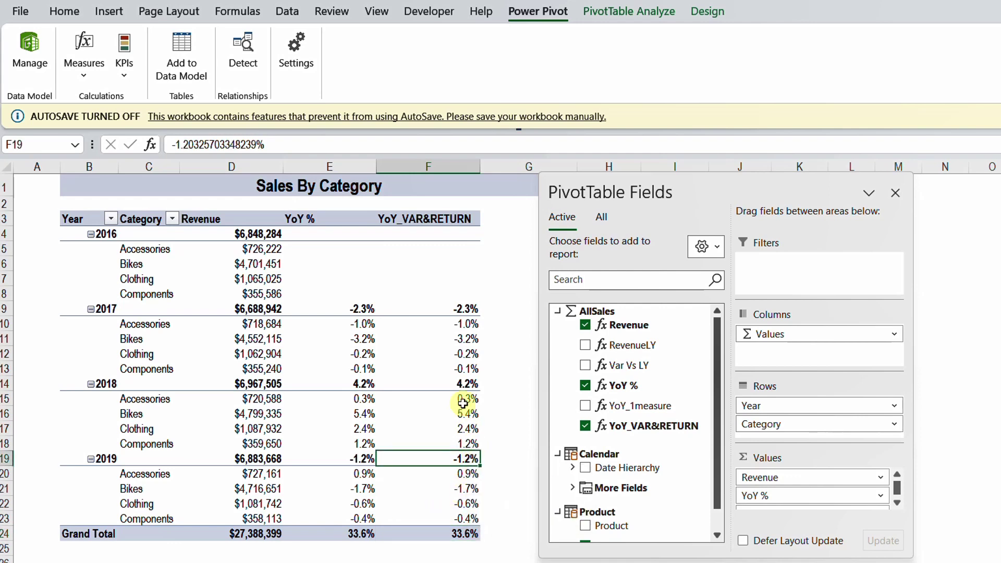
{"action": "left_click", "coordinate": [465, 384]}
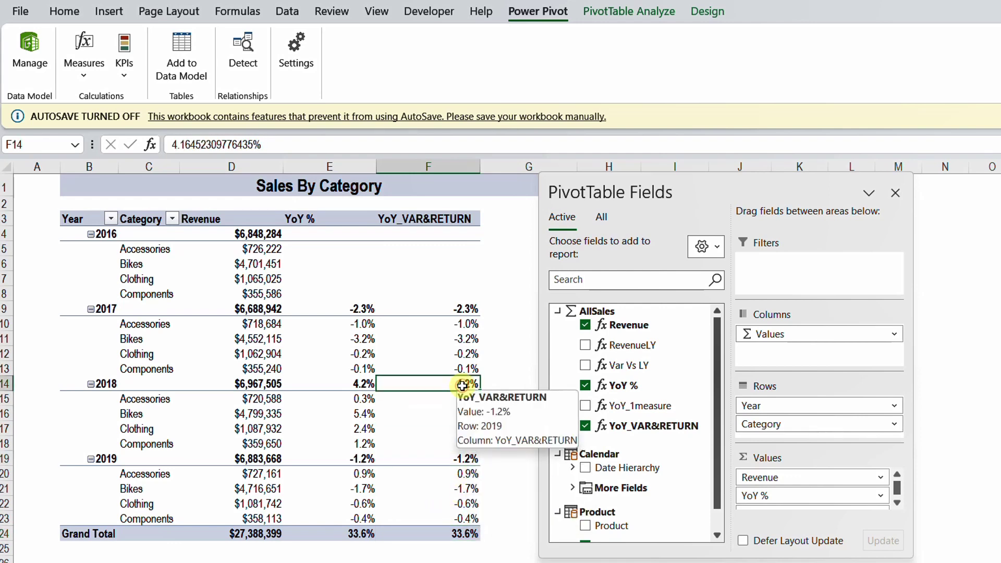
{"action": "left_click", "coordinate": [464, 308]}
{"action": "left_click", "coordinate": [466, 331]}
{"action": "left_click_drag", "start_coordinate": [465, 331], "coordinate": [466, 380]}
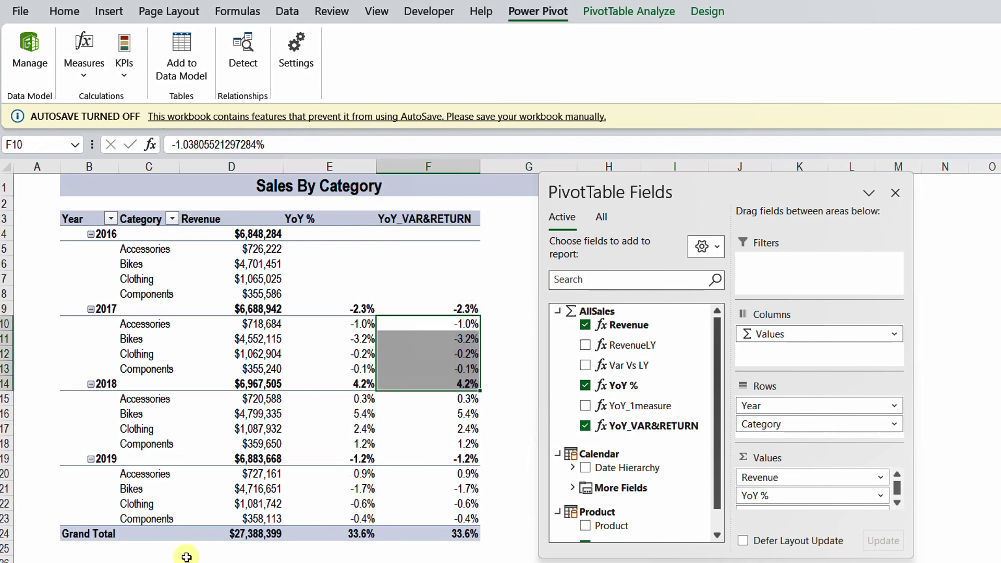
{"action": "left_click", "coordinate": [461, 534]}
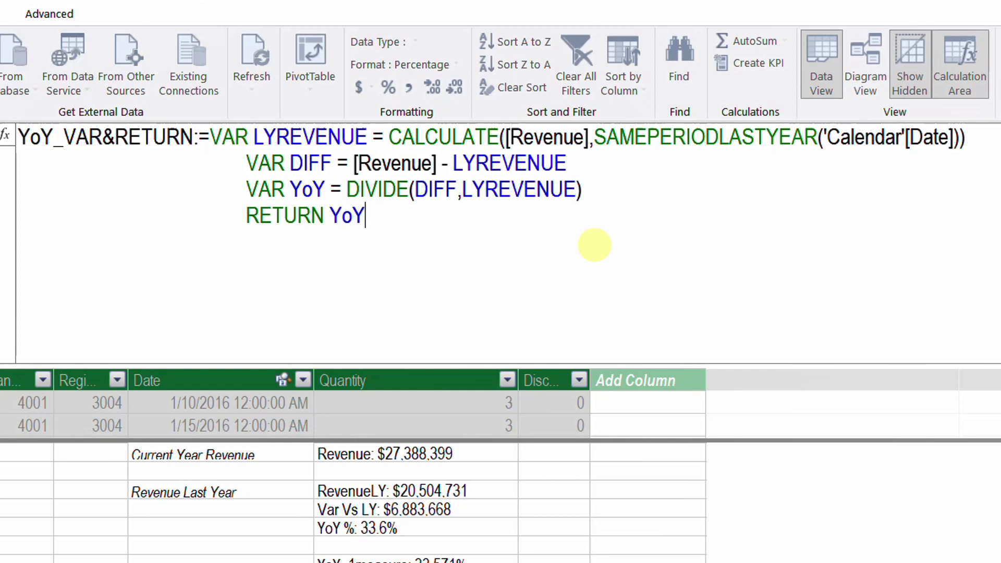
Step: Make the measure RETURN ISFILTERED('Calendar'[Year]) and view the TRUE/FALSE pivot results
{"action": "key", "text": "BackSpace"}
{"action": "key", "text": "BackSpace"}
{"action": "key", "text": "BackSpace"}
{"action": "type", "text": "IS"}
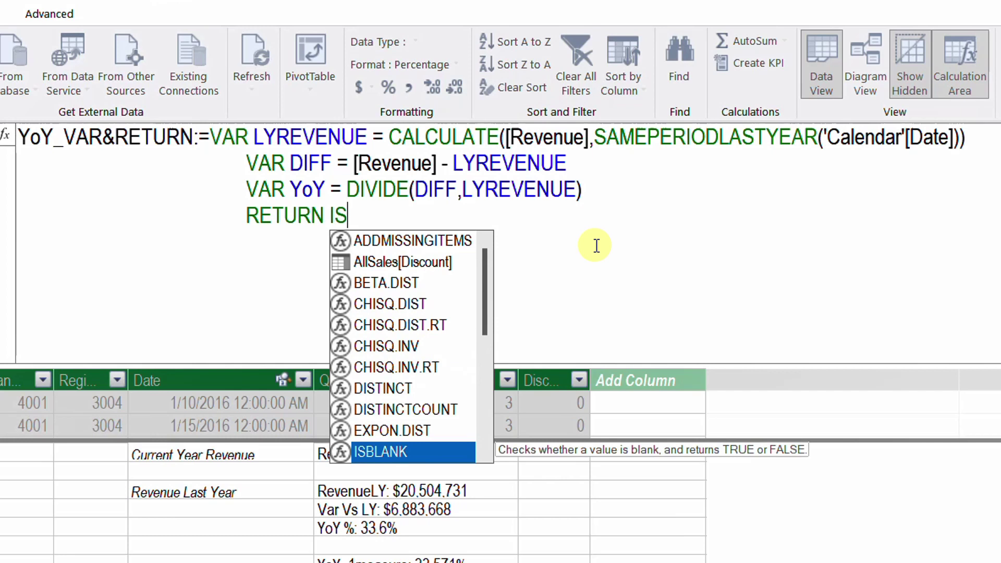
{"action": "type", "text": "F"}
{"action": "key", "text": "Tab"}
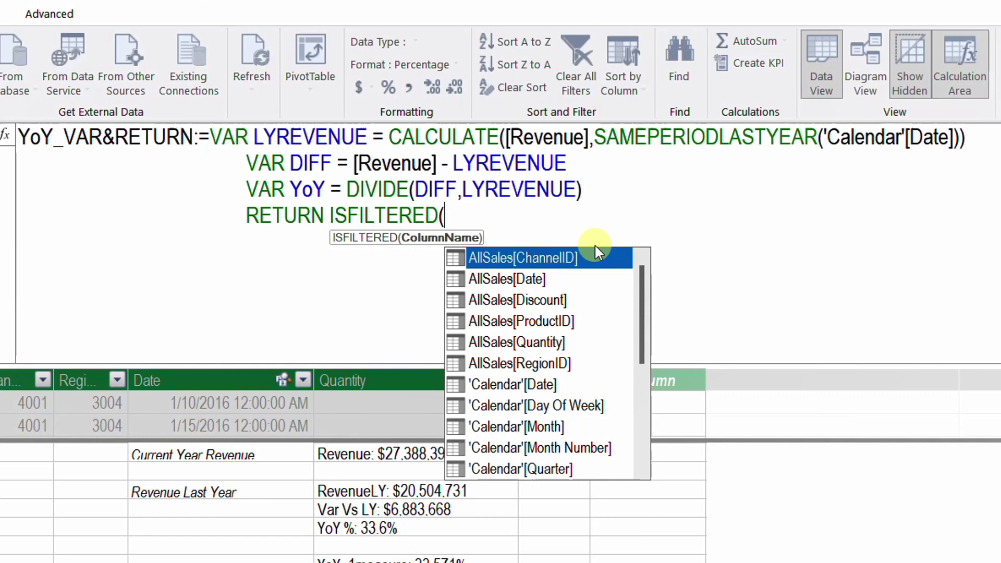
{"action": "type", "text": "cal"}
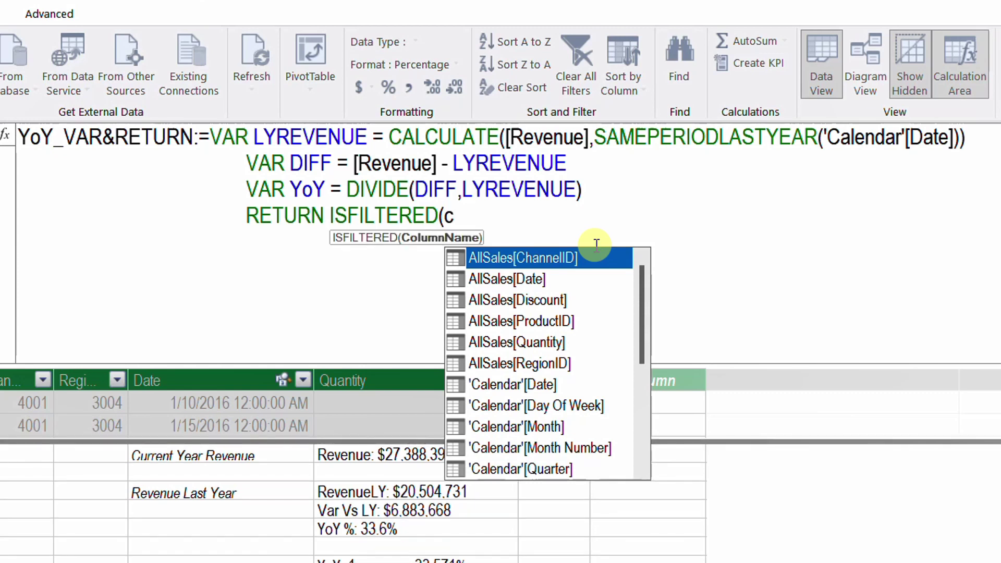
{"action": "key", "text": "Down"}
{"action": "key", "text": "Down"}
{"action": "key", "text": "Down"}
{"action": "key", "text": "Down"}
{"action": "key", "text": "Down"}
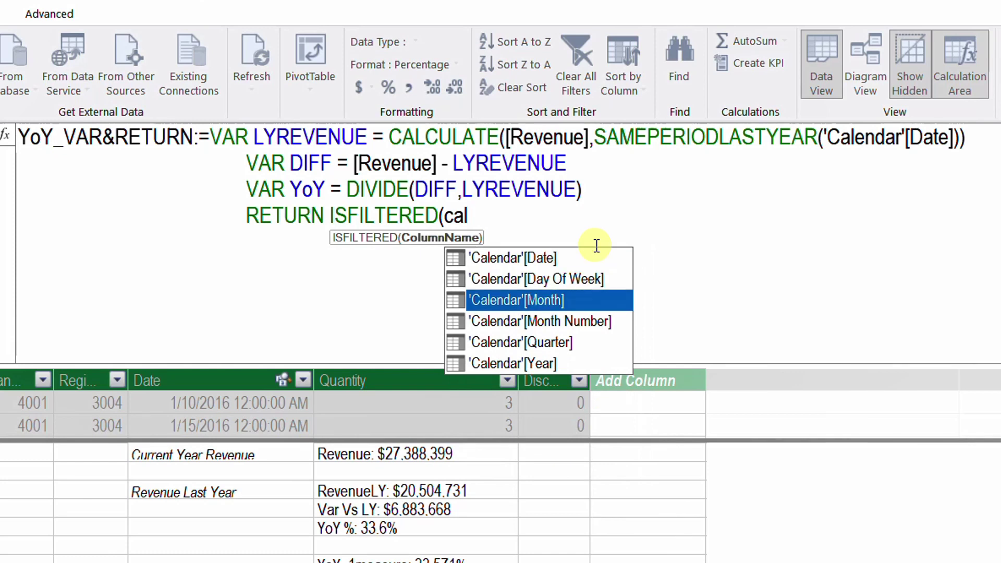
{"action": "key", "text": "Tab"}
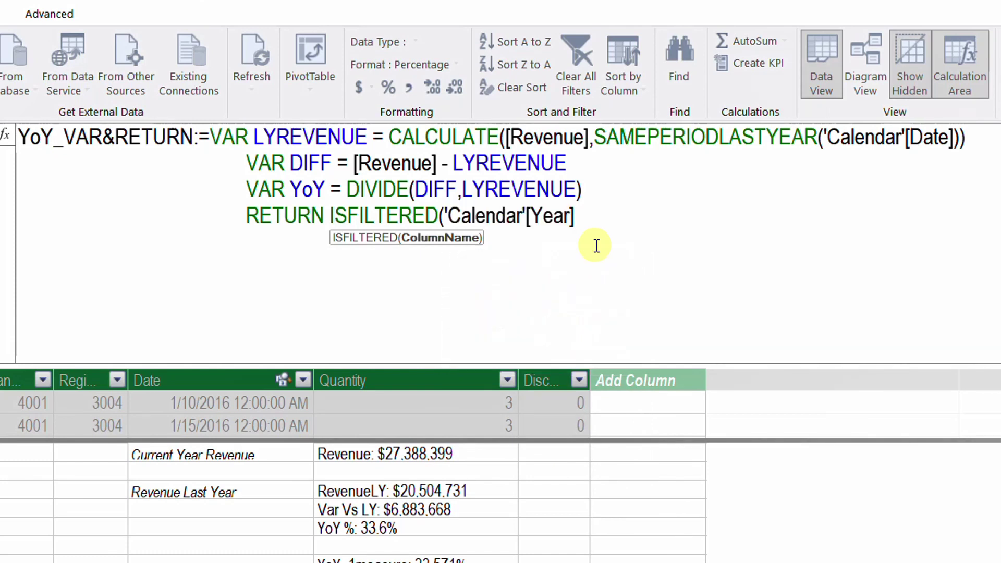
{"action": "type", "text": ")"}
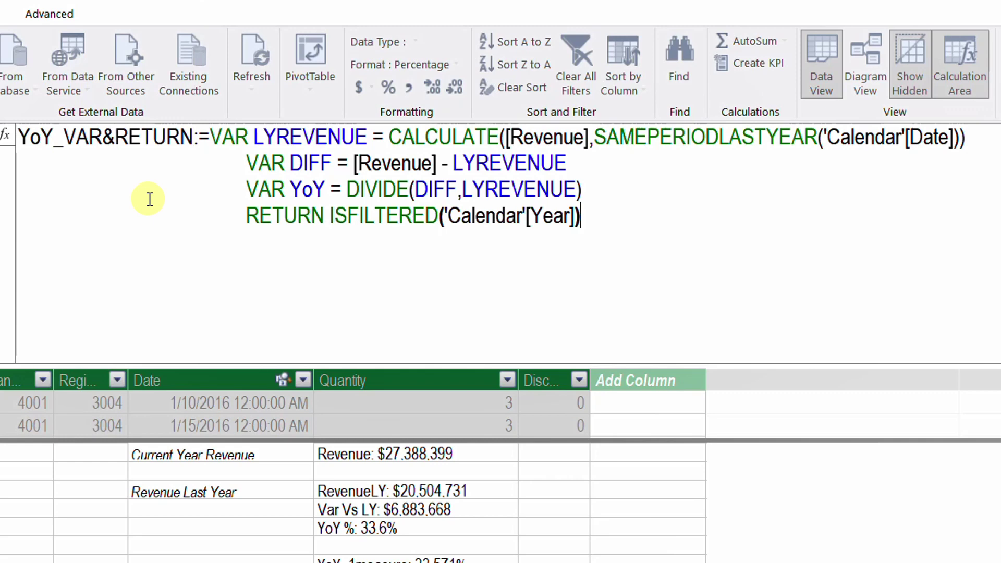
{"action": "key", "text": "Return"}
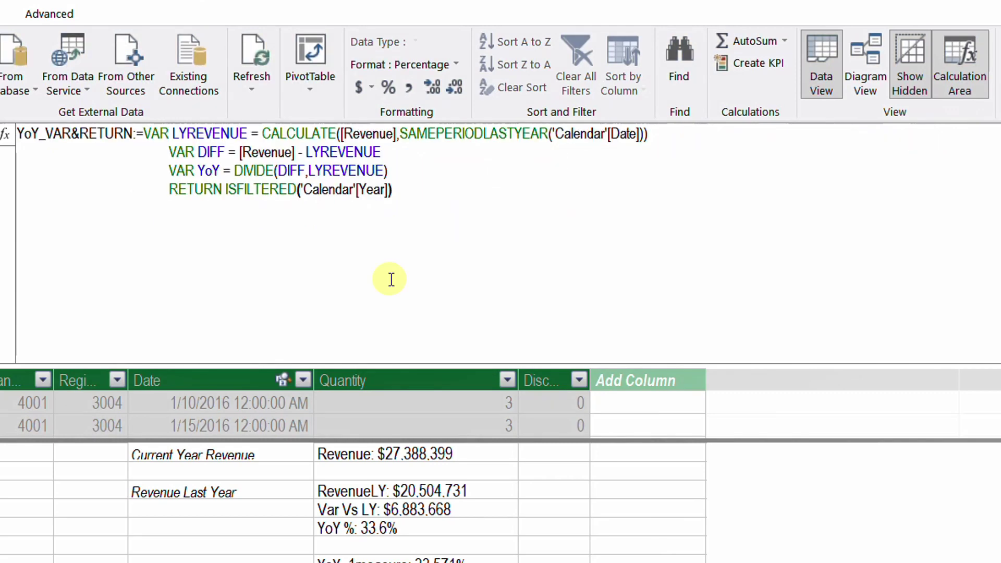
{"action": "key", "text": "alt+Tab"}
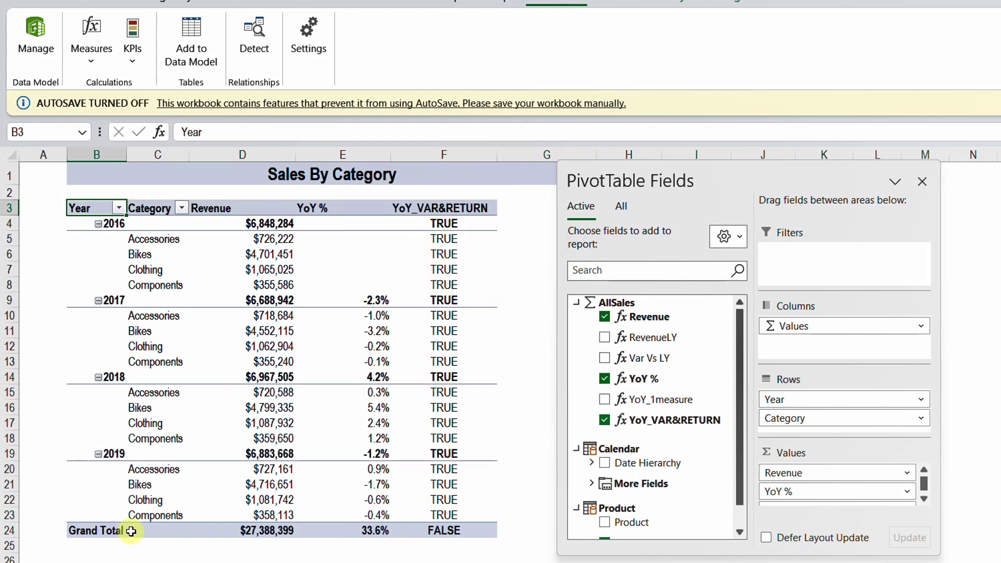
Step: Check the TRUE/FALSE values in the YoY_VAR&RETURN pivot column
{"action": "mouse_move", "coordinate": [472, 522]}
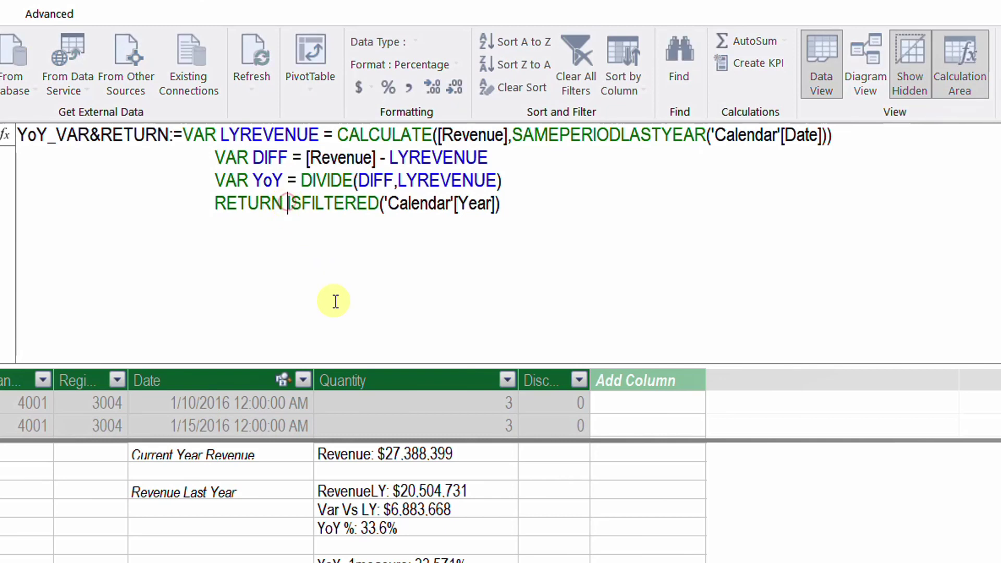
Step: Change the return to IF(ISFILTERED('Calendar'[Year]),YoY) and view the updated pivot table
{"action": "type", "text": "if"}
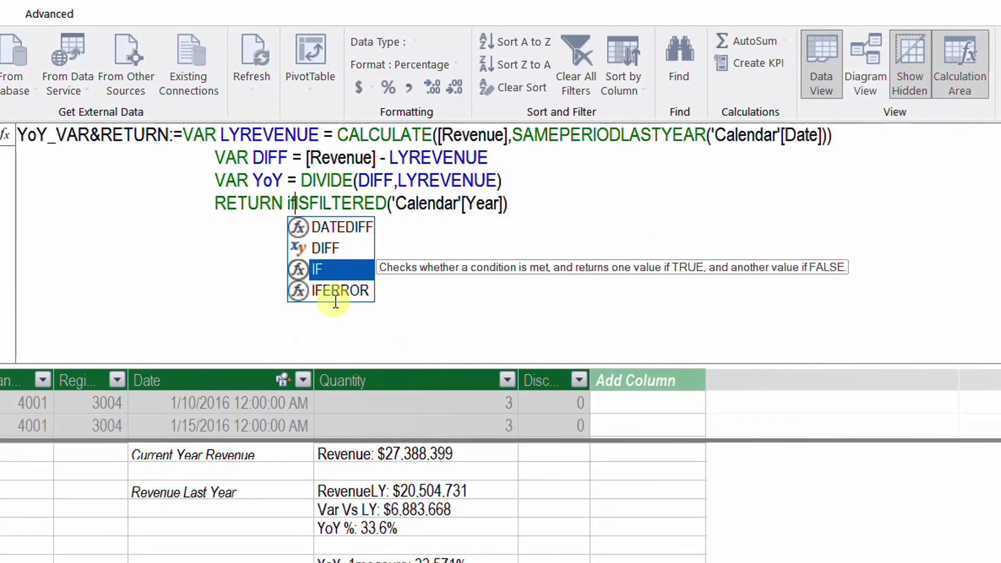
{"action": "key", "text": "Tab"}
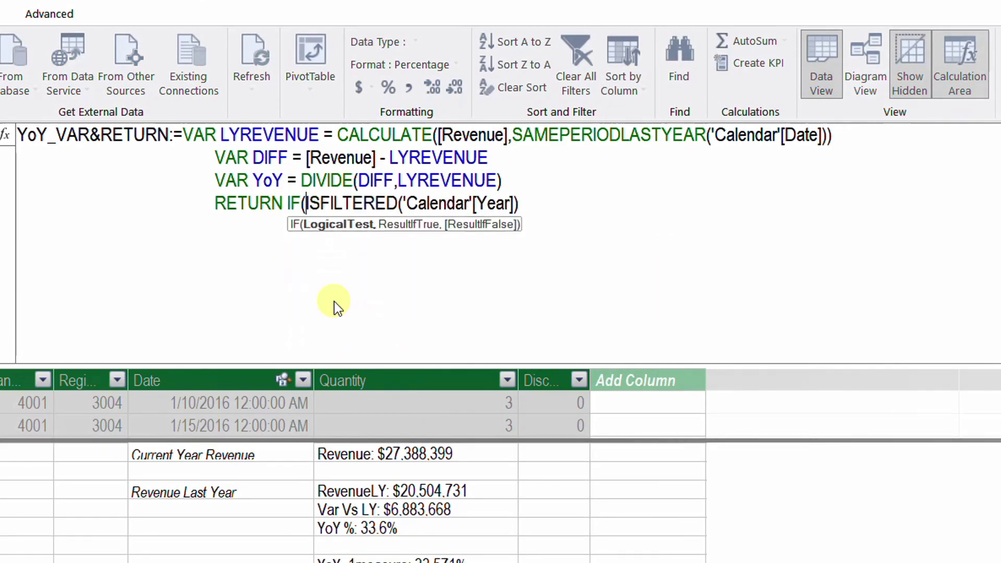
{"action": "left_click", "coordinate": [568, 200]}
{"action": "type", "text": ","}
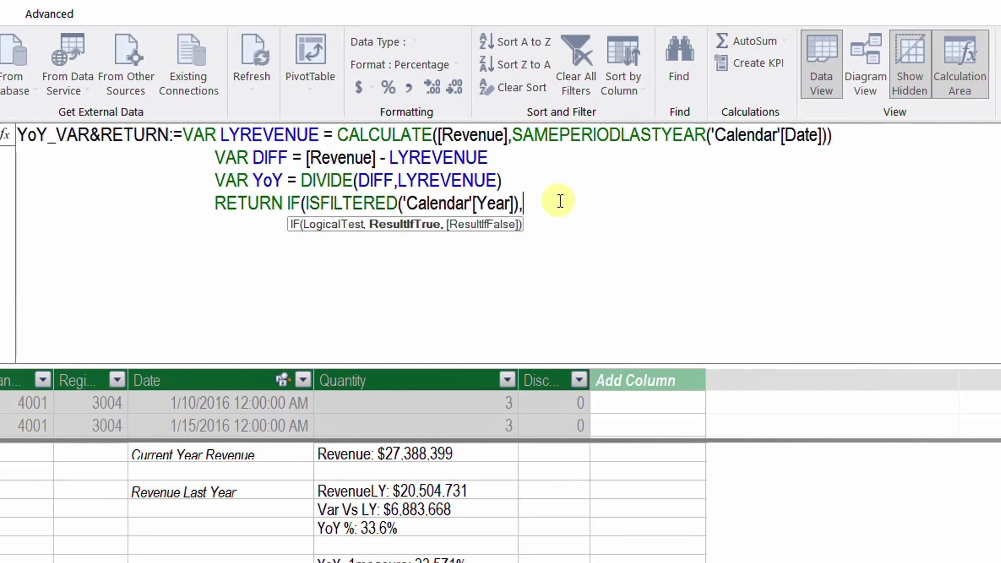
{"action": "type", "text": "YoY"}
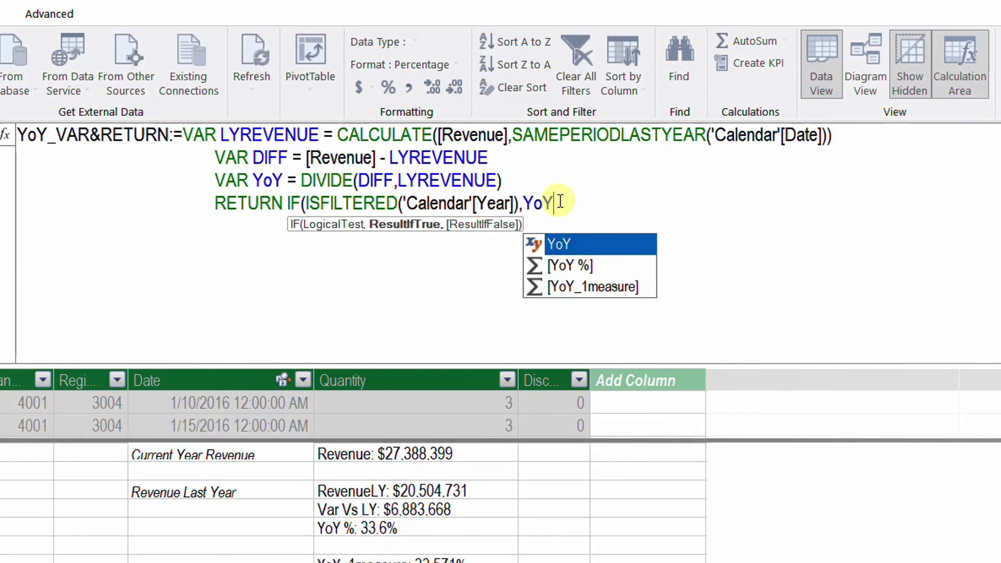
{"action": "type", "text": ")"}
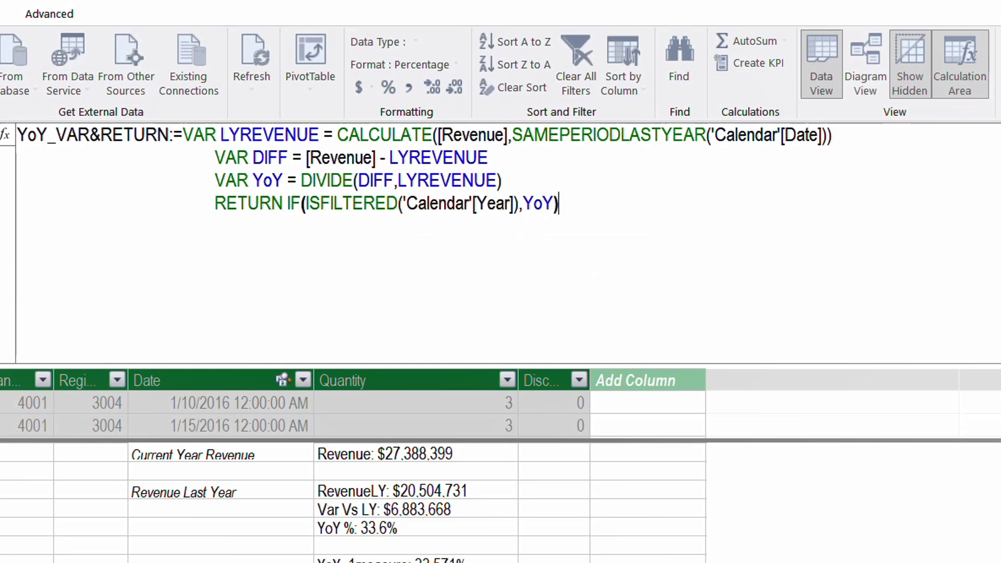
{"action": "scroll", "coordinate": [365, 172], "scroll_direction": "down", "scroll_amount": 1, "text": "ctrl"}
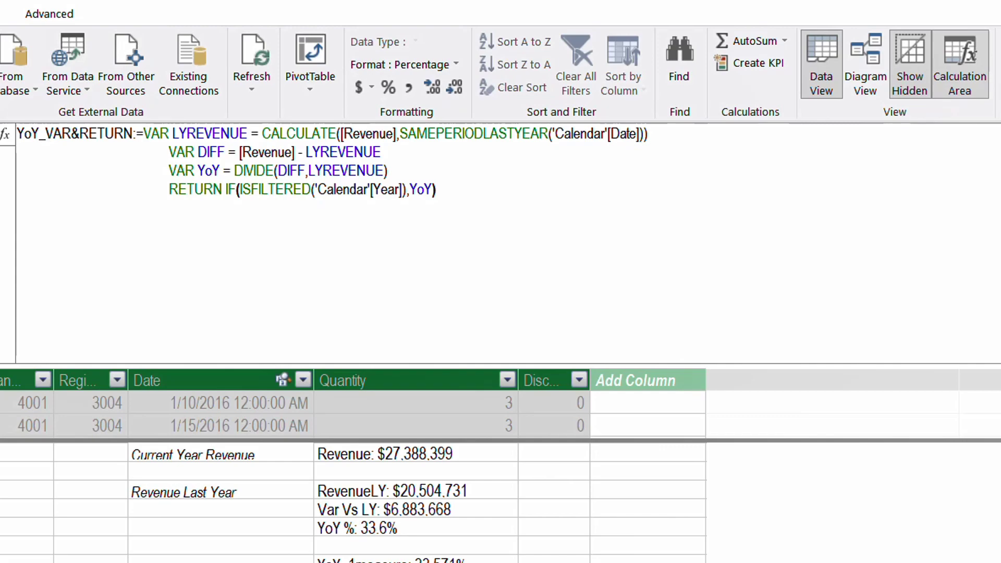
{"action": "key", "text": "alt+Tab"}
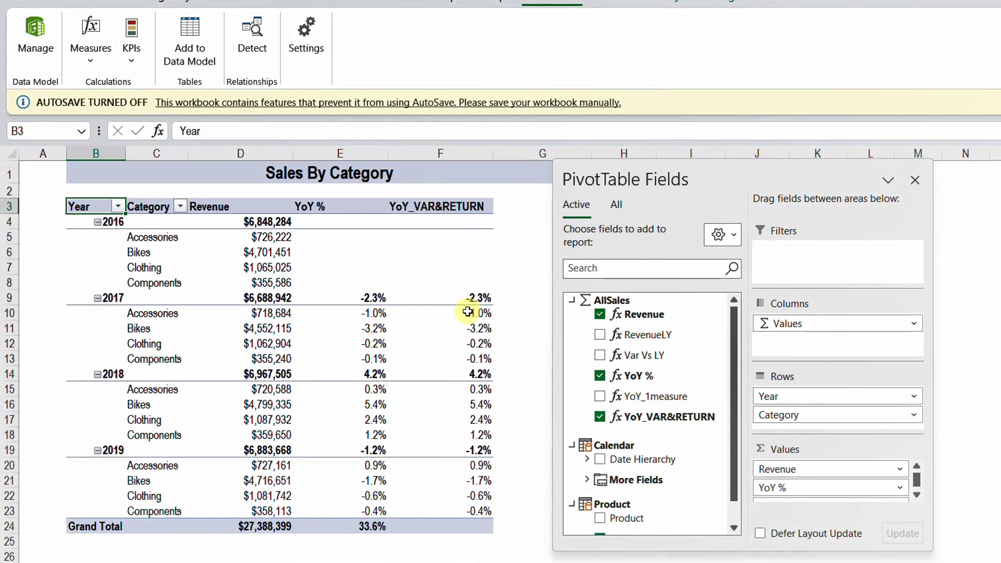